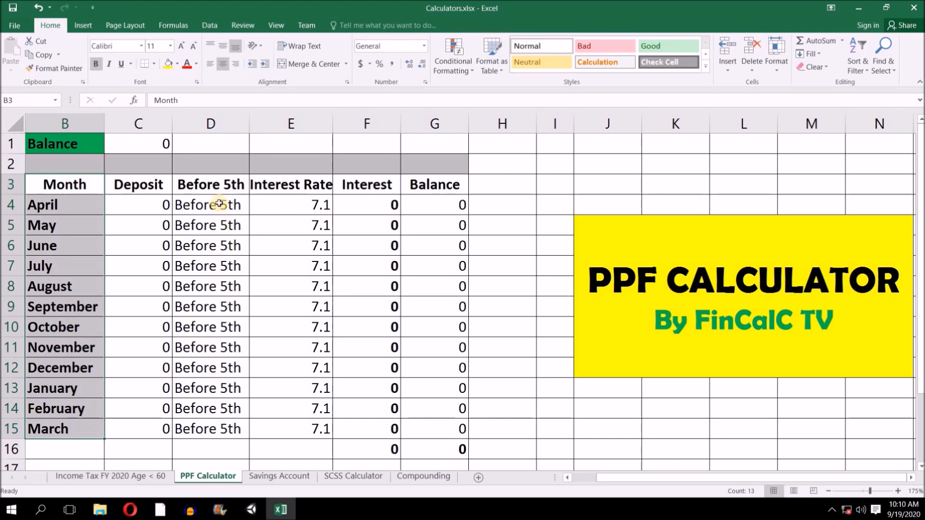
Review the Before 5th, Interest Rate and Interest columns of the monthly table, along with the April deposit cell.
{"action": "left_click_drag", "start_coordinate": [220, 184], "coordinate": [231, 426]}
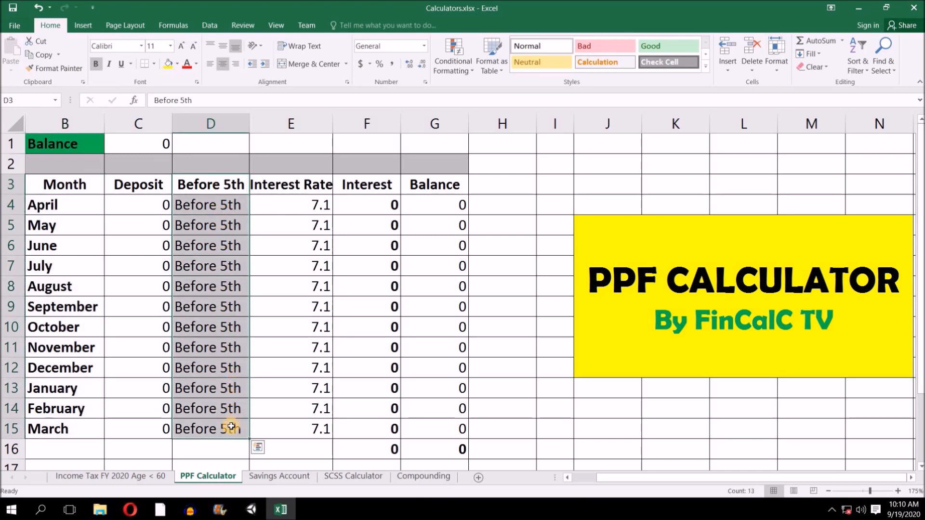
{"action": "left_click", "coordinate": [234, 204]}
{"action": "left_click", "coordinate": [310, 205]}
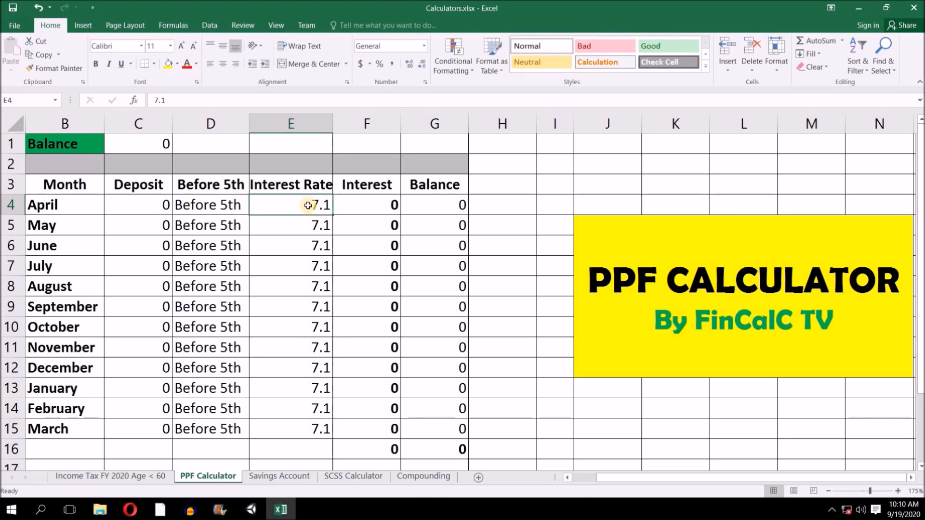
{"action": "left_click_drag", "start_coordinate": [372, 207], "coordinate": [391, 426]}
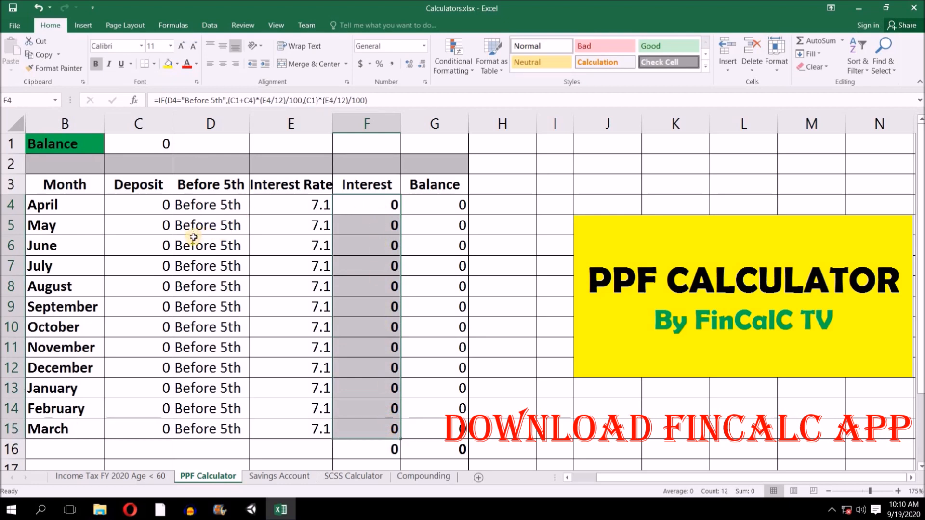
{"action": "left_click", "coordinate": [152, 212]}
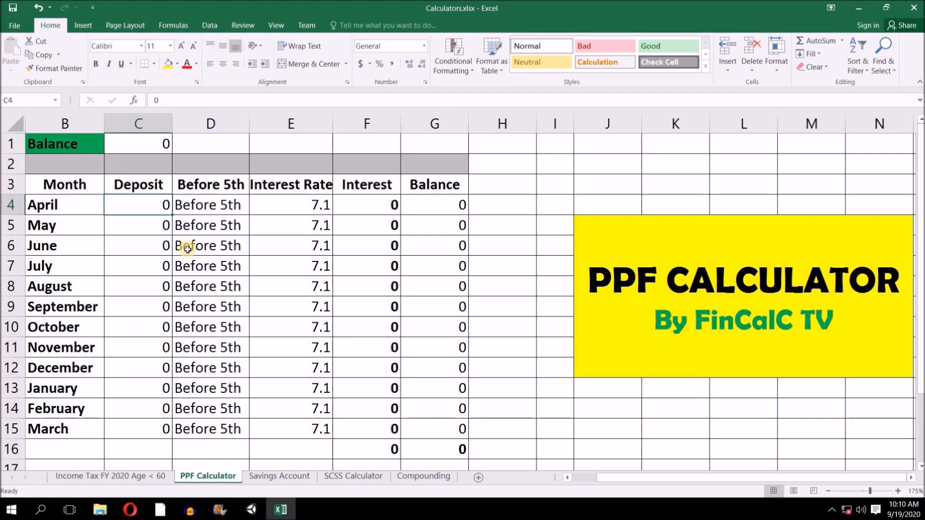
{"action": "left_click", "coordinate": [72, 205]}
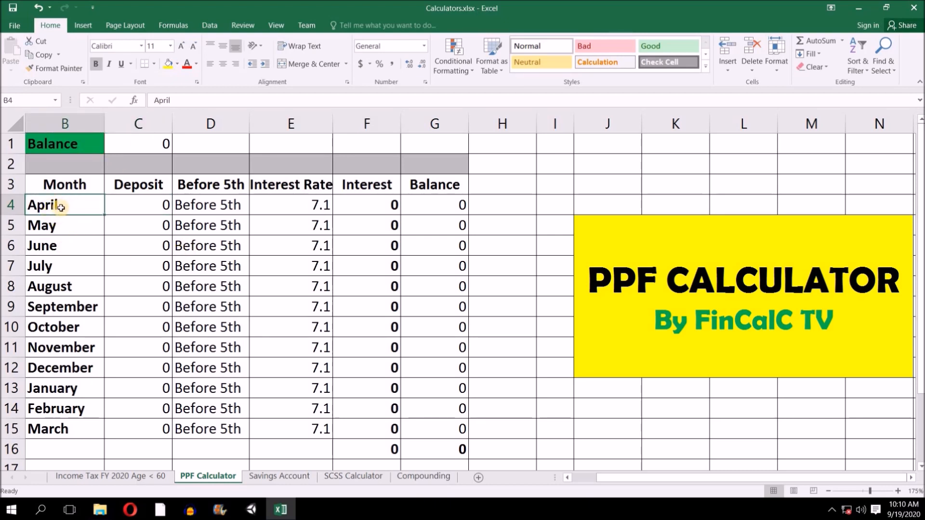
Enter a deposit of 150000 for April in cell C4.
{"action": "left_click", "coordinate": [147, 208]}
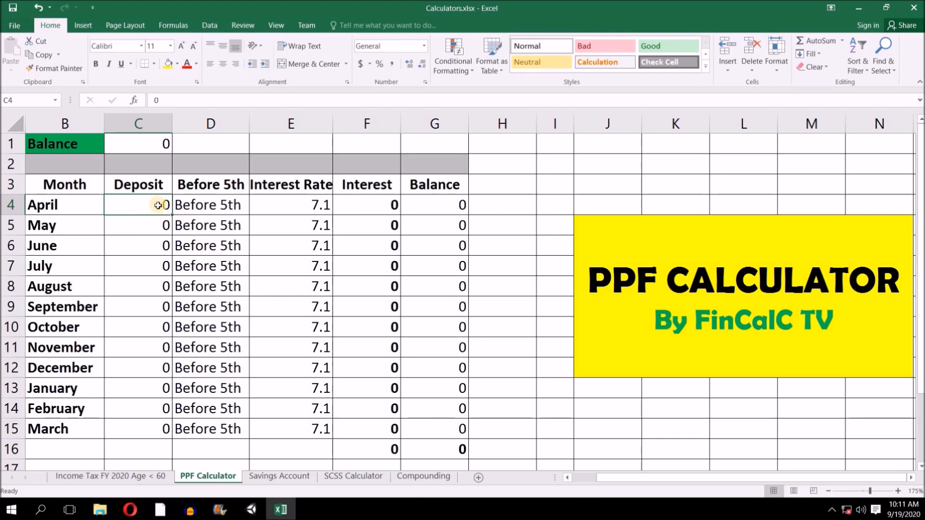
{"action": "type", "text": "150000"}
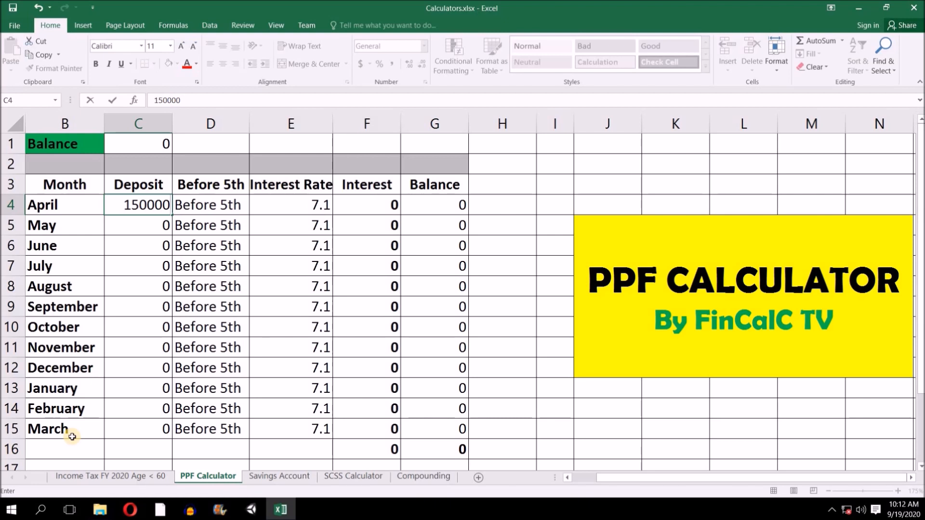
{"action": "key", "text": "Tab"}
Examine how the April deposit affects the monthly interest, the yearly interest total and the closing balance.
{"action": "left_click", "coordinate": [60, 204]}
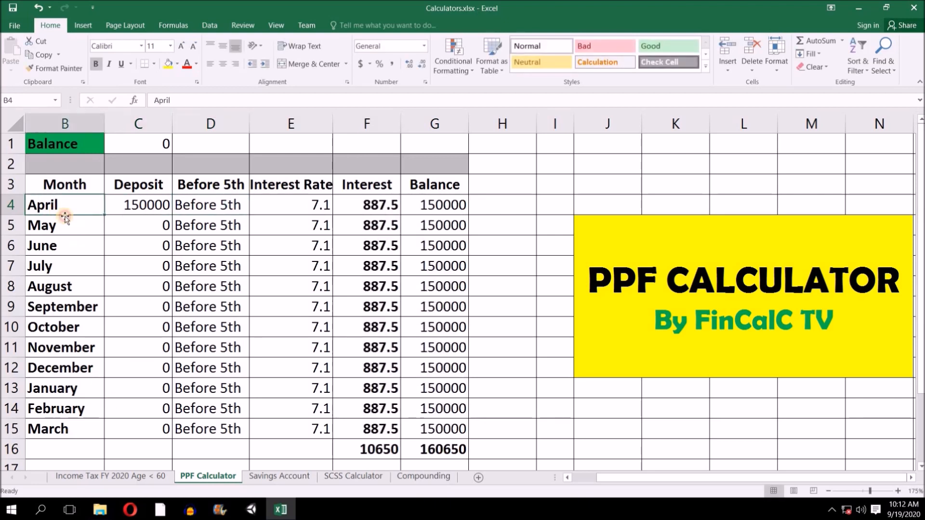
{"action": "left_click", "coordinate": [129, 207]}
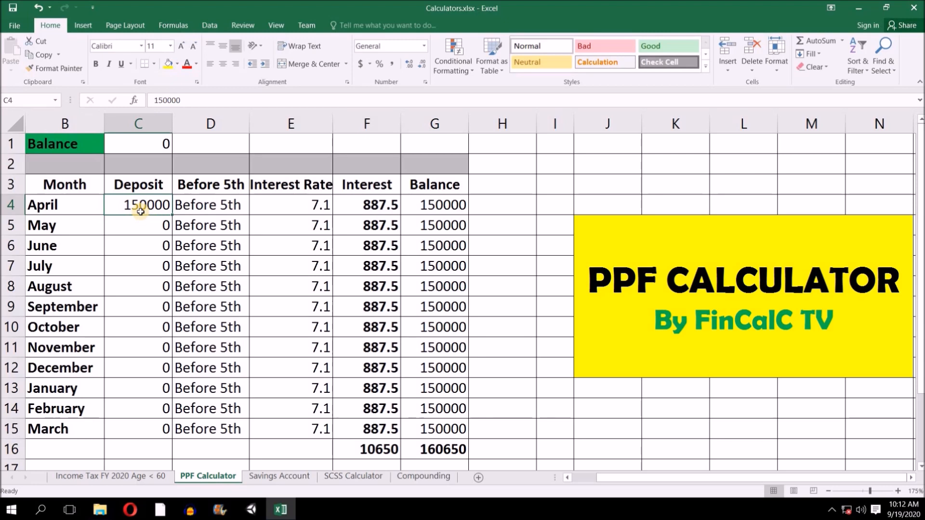
{"action": "left_click", "coordinate": [220, 207]}
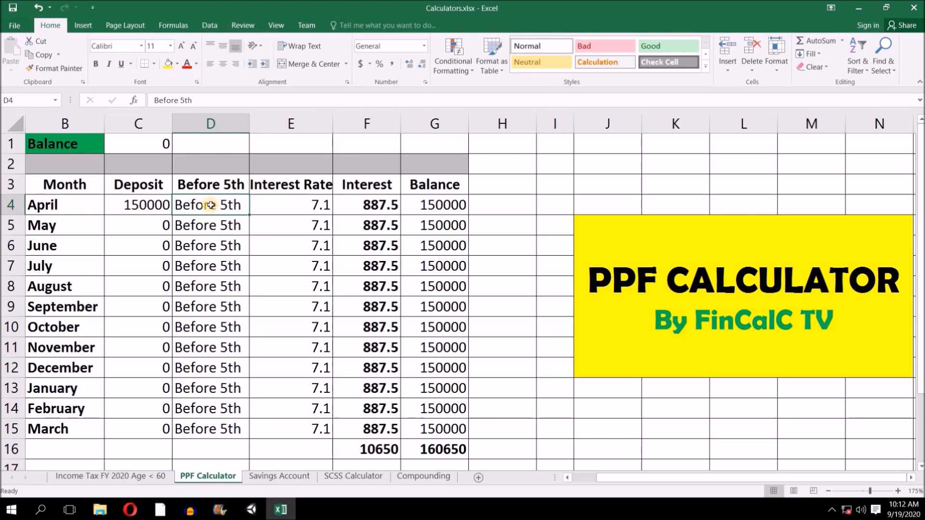
{"action": "left_click", "coordinate": [143, 206]}
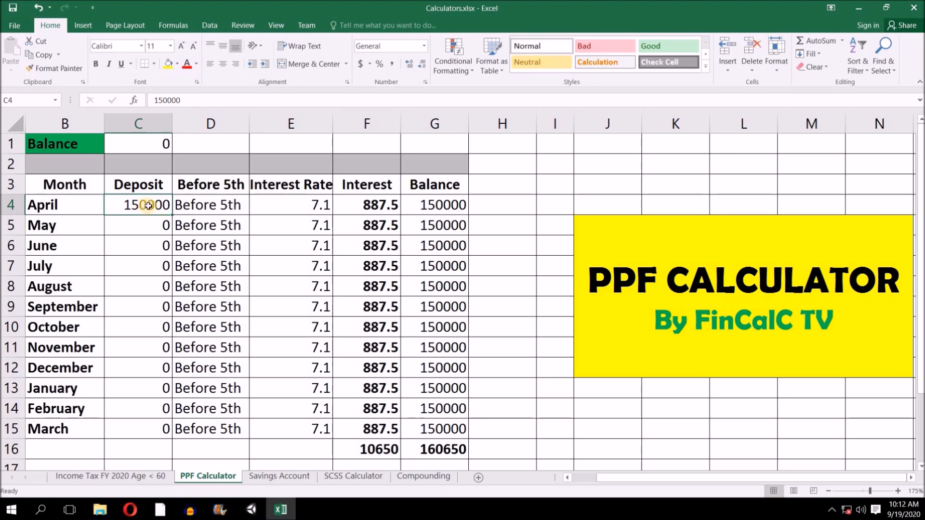
{"action": "left_click", "coordinate": [316, 208]}
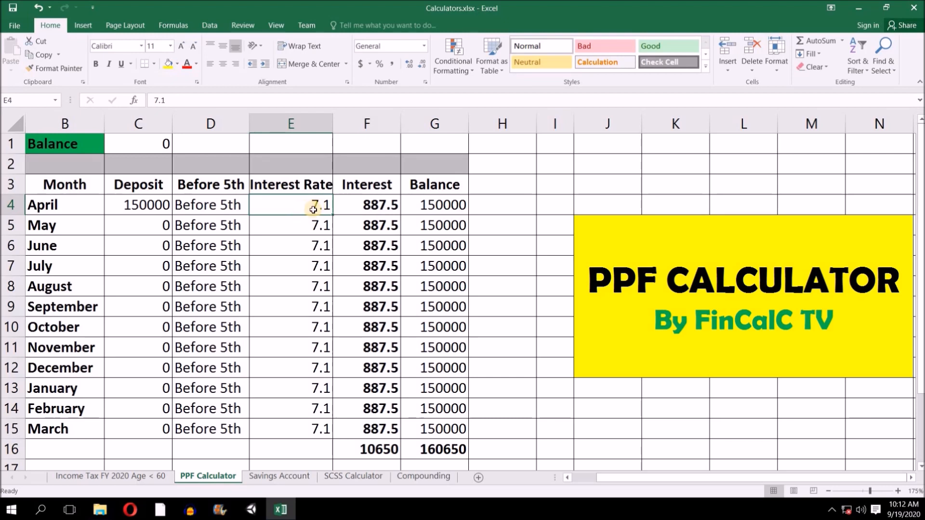
{"action": "left_click", "coordinate": [383, 208]}
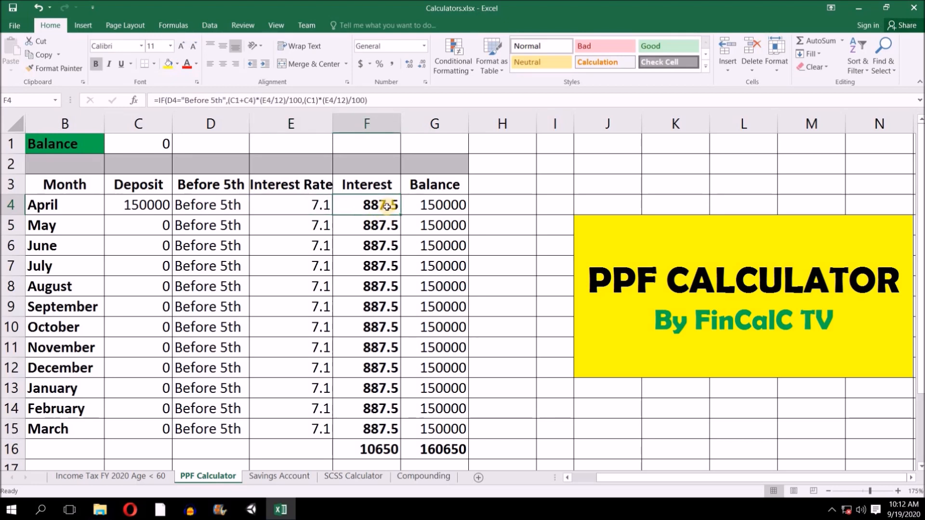
{"action": "left_click_drag", "start_coordinate": [376, 208], "coordinate": [395, 428]}
{"action": "left_click", "coordinate": [373, 453]}
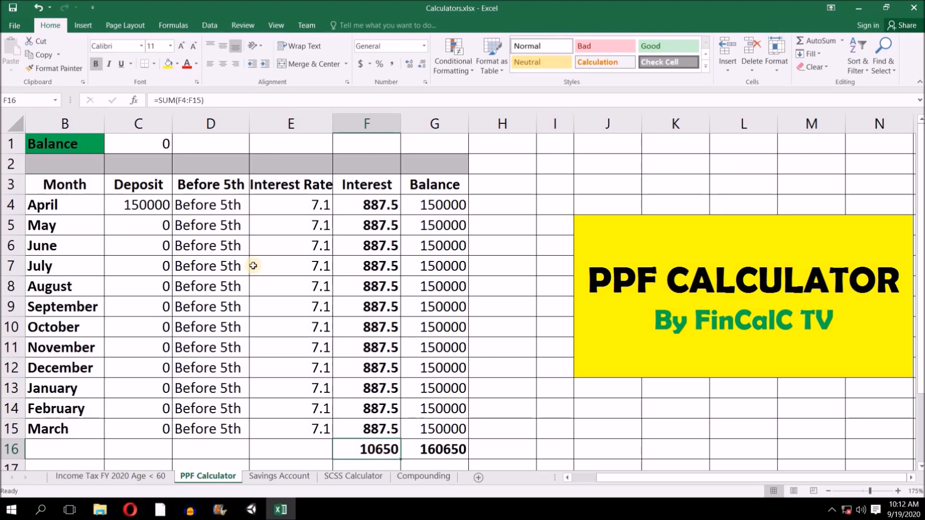
{"action": "left_click", "coordinate": [144, 208]}
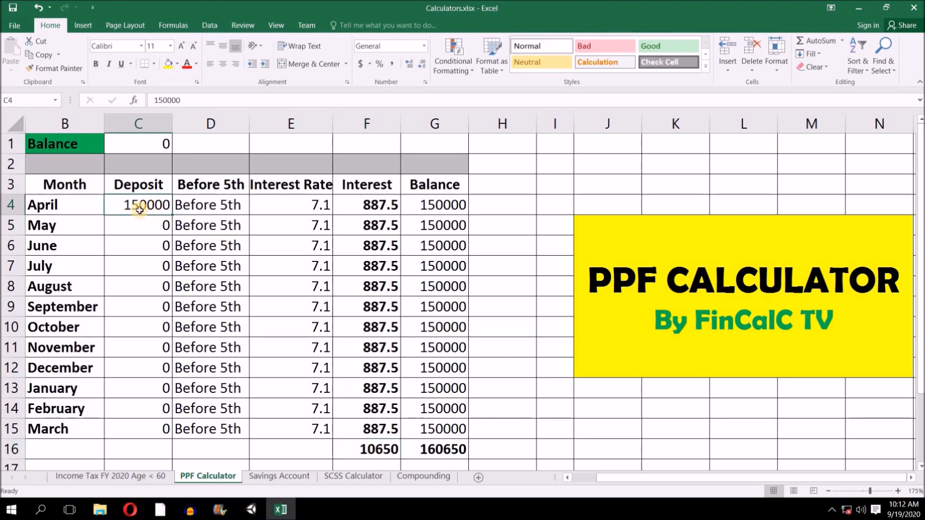
{"action": "left_click", "coordinate": [436, 455]}
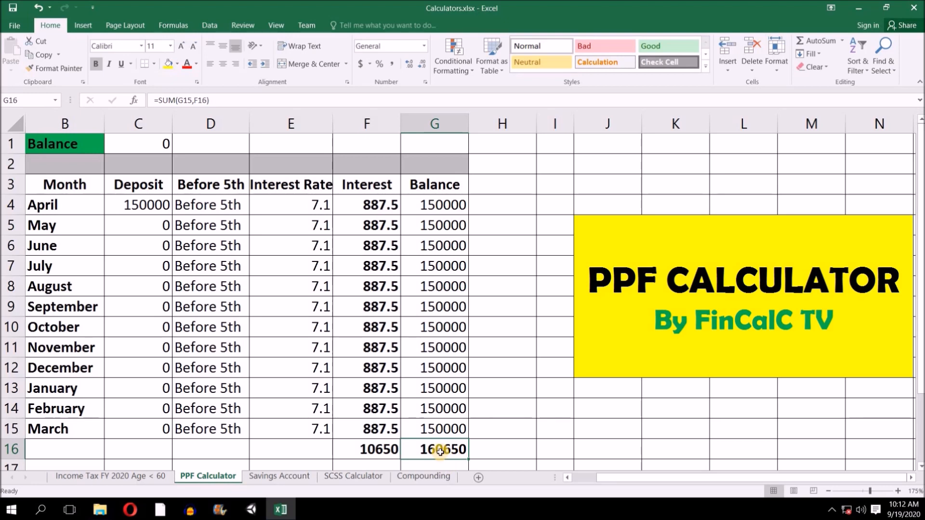
{"action": "left_click", "coordinate": [139, 206]}
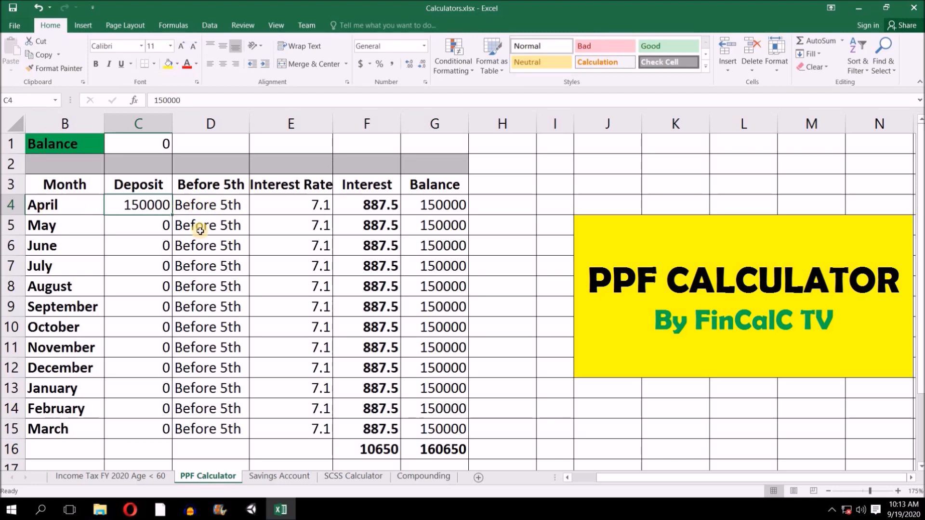
{"action": "left_click_drag", "start_coordinate": [46, 205], "coordinate": [149, 209]}
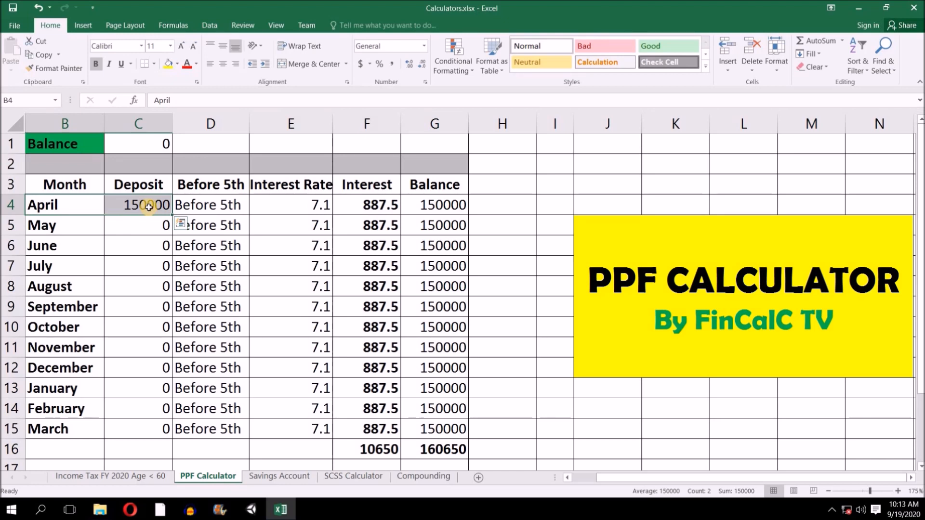
Set the April deposit back to 0 and enter a deposit of 150000 for October in cell C10.
{"action": "left_click", "coordinate": [149, 207]}
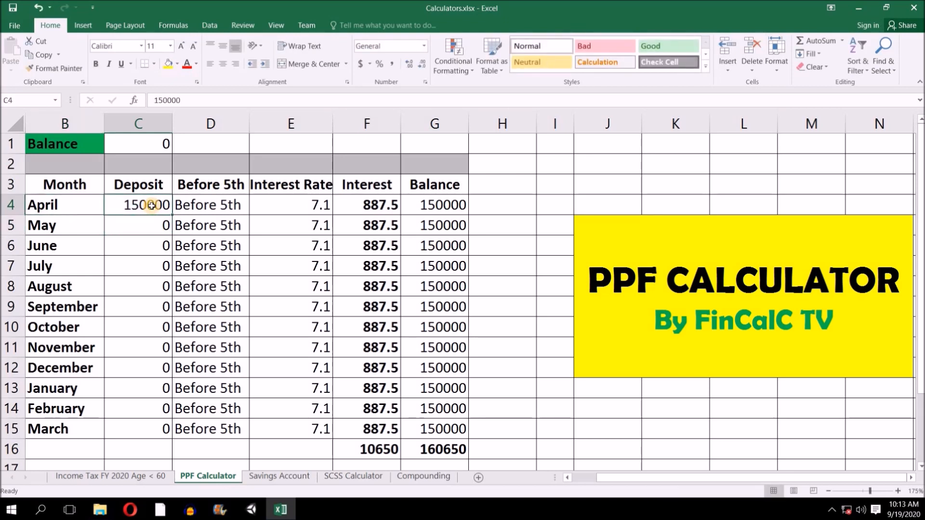
{"action": "type", "text": "0"}
{"action": "key", "text": "Return"}
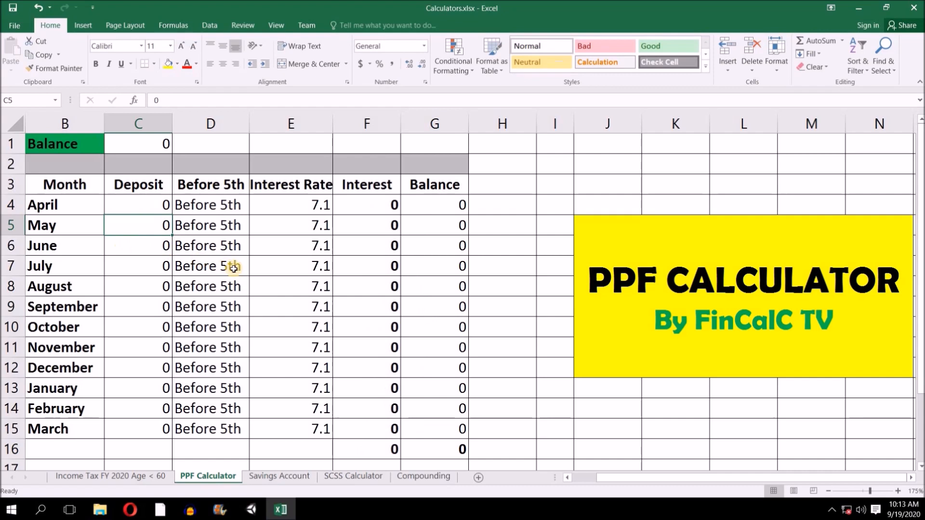
{"action": "left_click", "coordinate": [68, 308]}
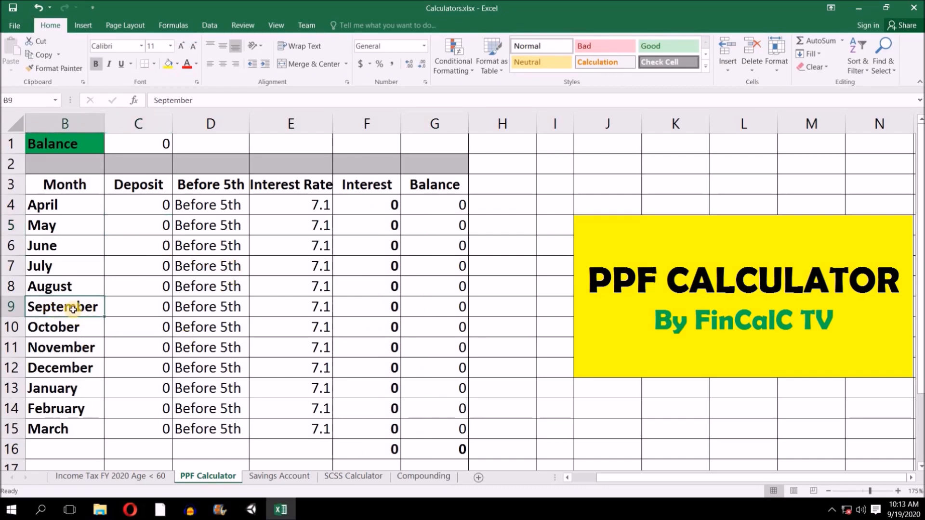
{"action": "left_click", "coordinate": [64, 329]}
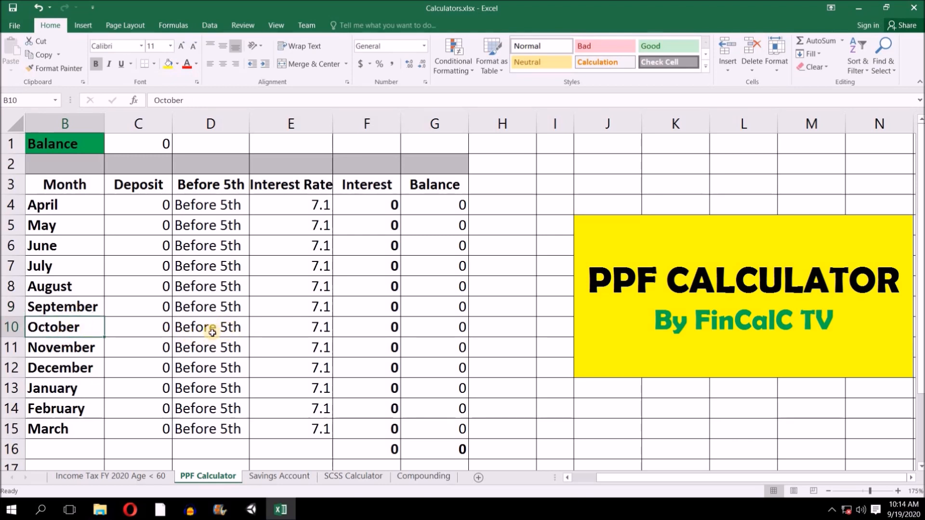
{"action": "left_click", "coordinate": [147, 331]}
{"action": "type", "text": "150000"}
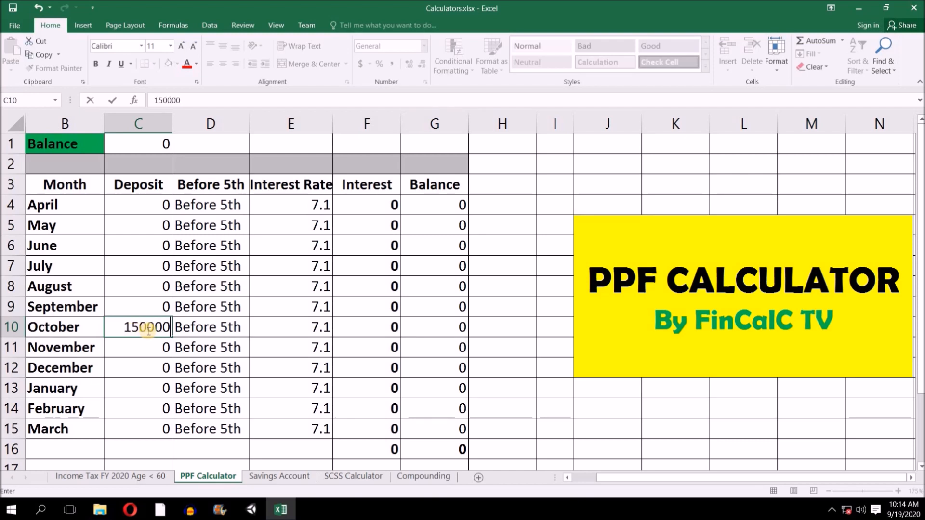
{"action": "key", "text": "Tab"}
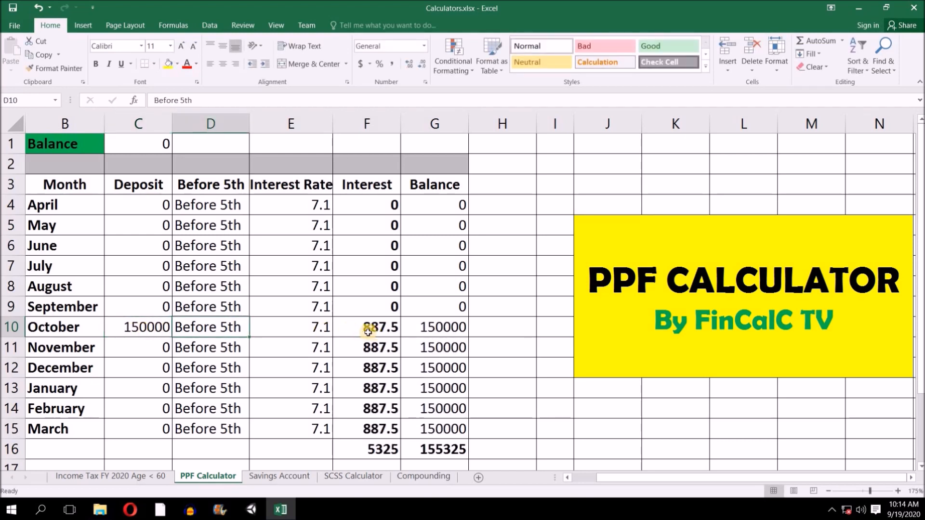
Examine the October to March interest rates and interest amounts, the yearly interest total and the closing balance for the October deposit.
{"action": "left_click_drag", "start_coordinate": [369, 328], "coordinate": [382, 429]}
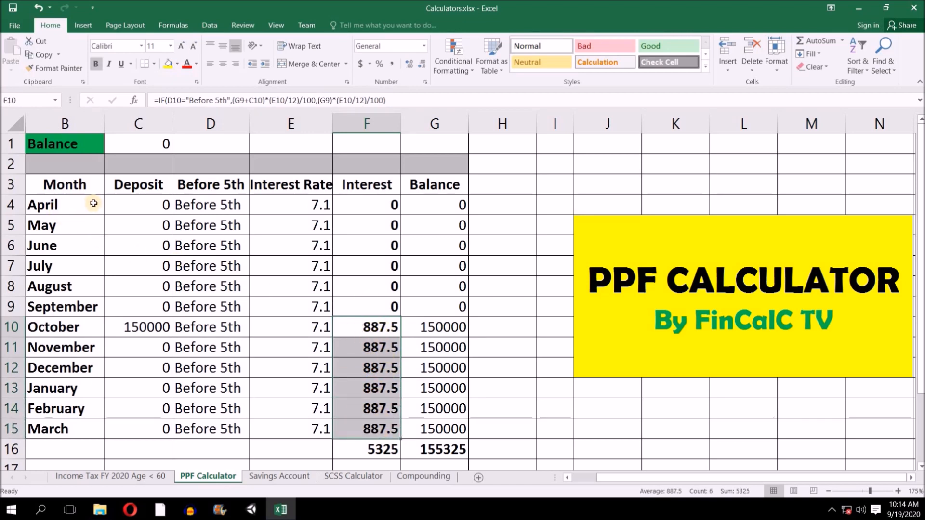
{"action": "left_click", "coordinate": [85, 332]}
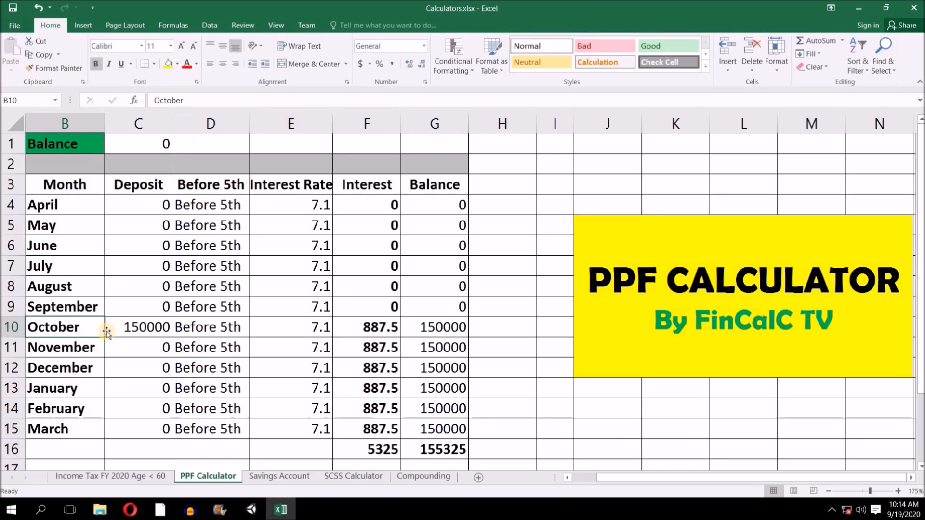
{"action": "left_click", "coordinate": [144, 328]}
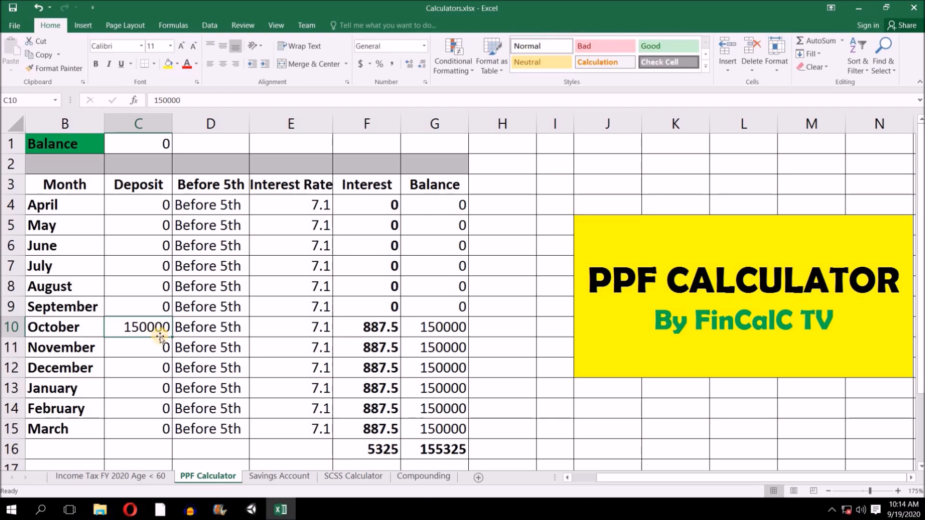
{"action": "left_click_drag", "start_coordinate": [308, 328], "coordinate": [314, 428]}
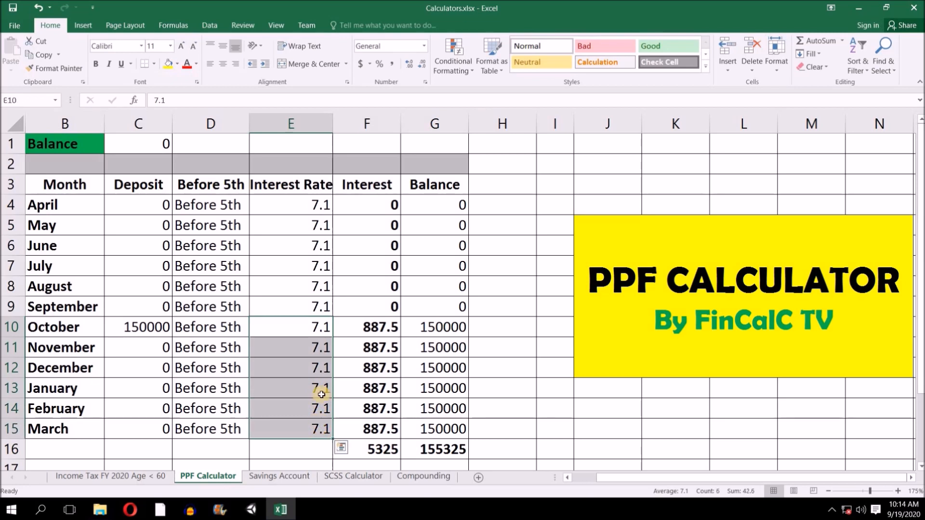
{"action": "left_click_drag", "start_coordinate": [375, 327], "coordinate": [365, 408]}
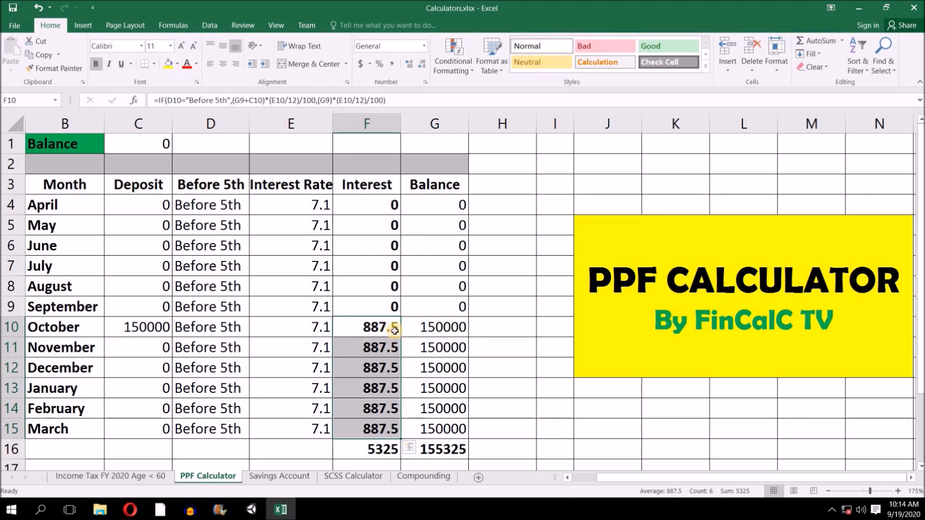
{"action": "left_click", "coordinate": [375, 330]}
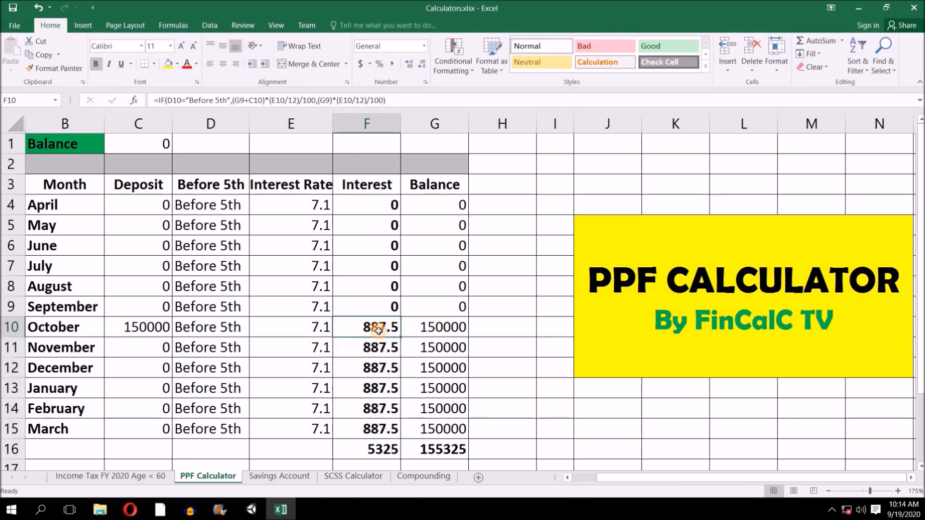
{"action": "left_click", "coordinate": [379, 432]}
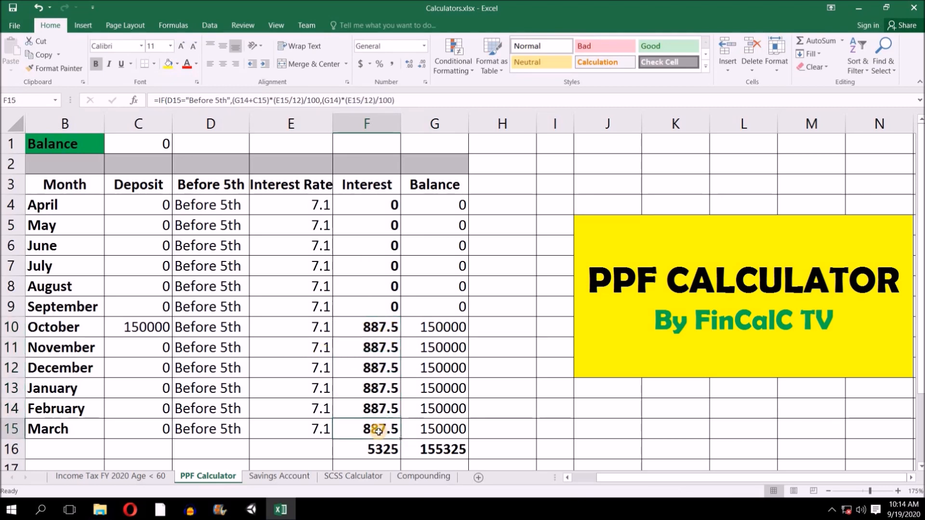
{"action": "left_click", "coordinate": [135, 328]}
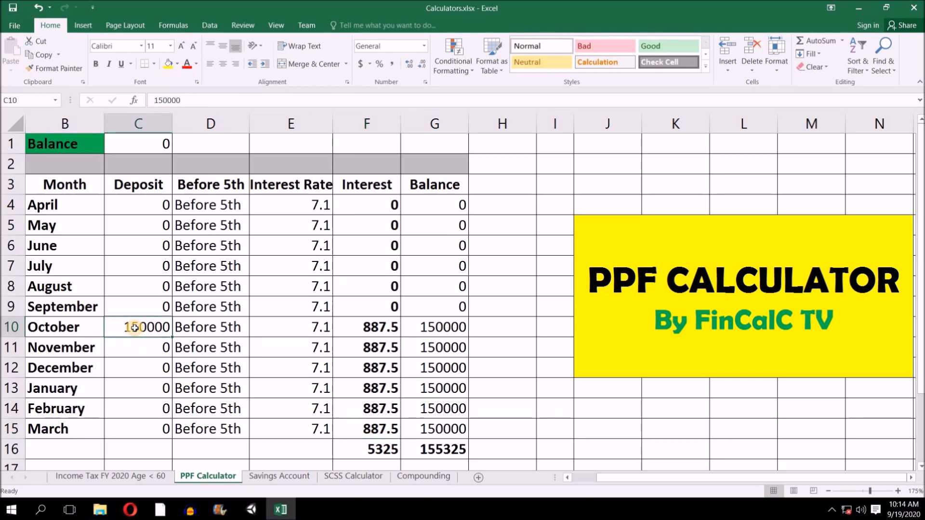
{"action": "left_click", "coordinate": [381, 453]}
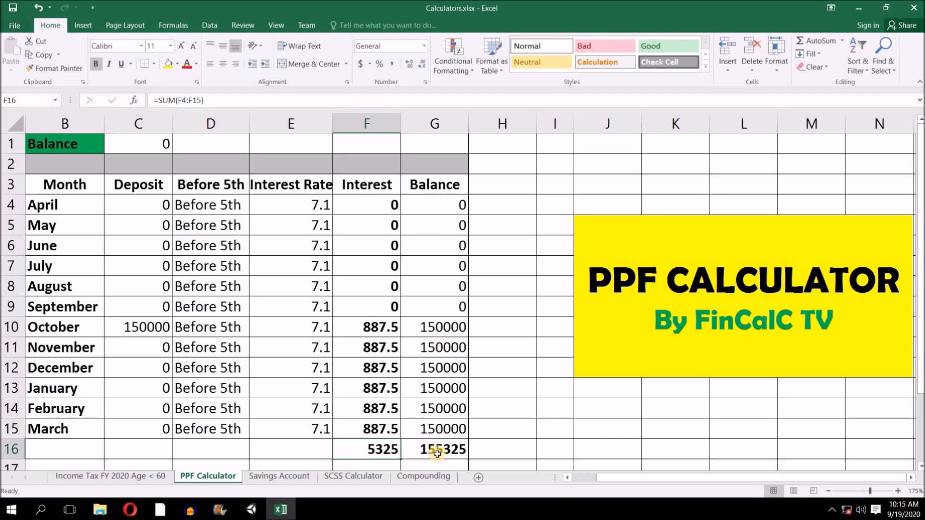
{"action": "left_click", "coordinate": [462, 454]}
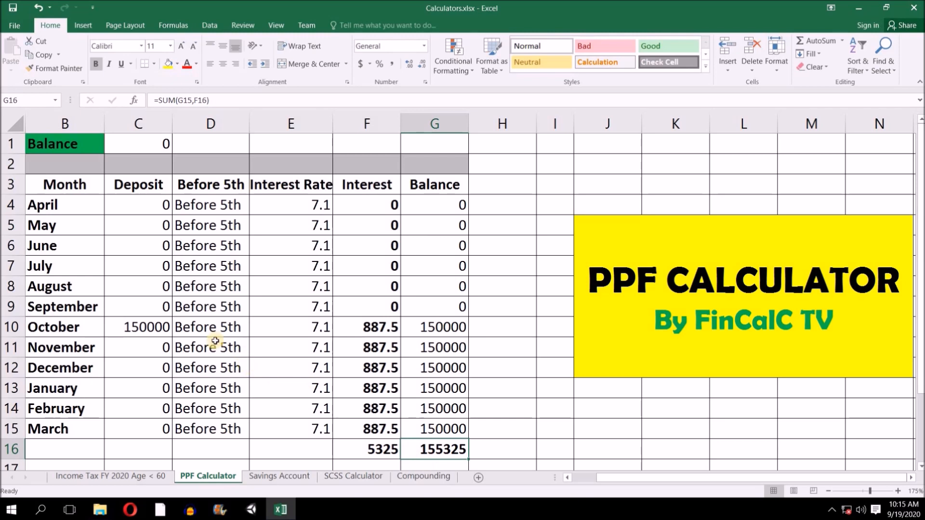
{"action": "left_click_drag", "start_coordinate": [365, 325], "coordinate": [376, 428]}
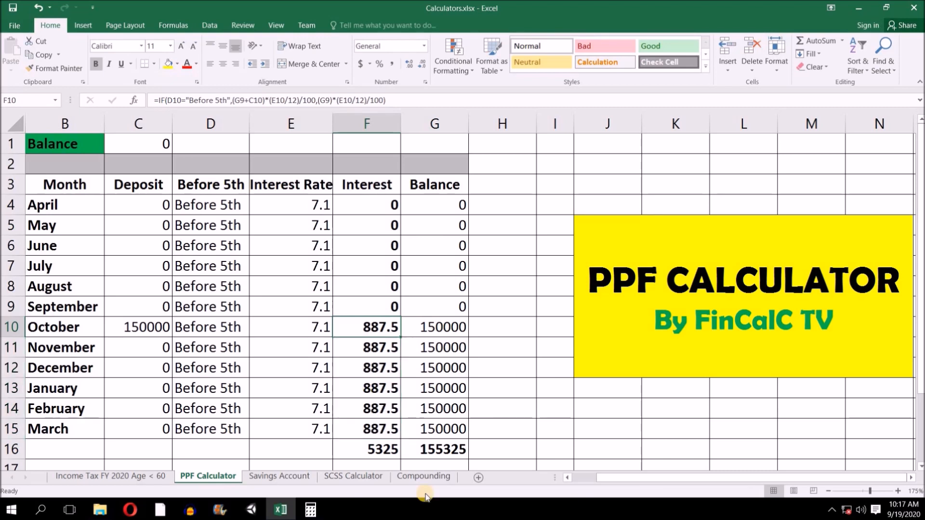
Check the October interest rate and interest cells, and divide the 7.1 rate by 12 in the Calculator app.
{"action": "left_click", "coordinate": [315, 327]}
{"action": "left_click", "coordinate": [369, 327]}
{"action": "left_click_drag", "start_coordinate": [370, 328], "coordinate": [370, 347]}
{"action": "left_click", "coordinate": [386, 328]}
{"action": "left_click", "coordinate": [321, 327]}
{"action": "key", "text": "alt+Tab"}
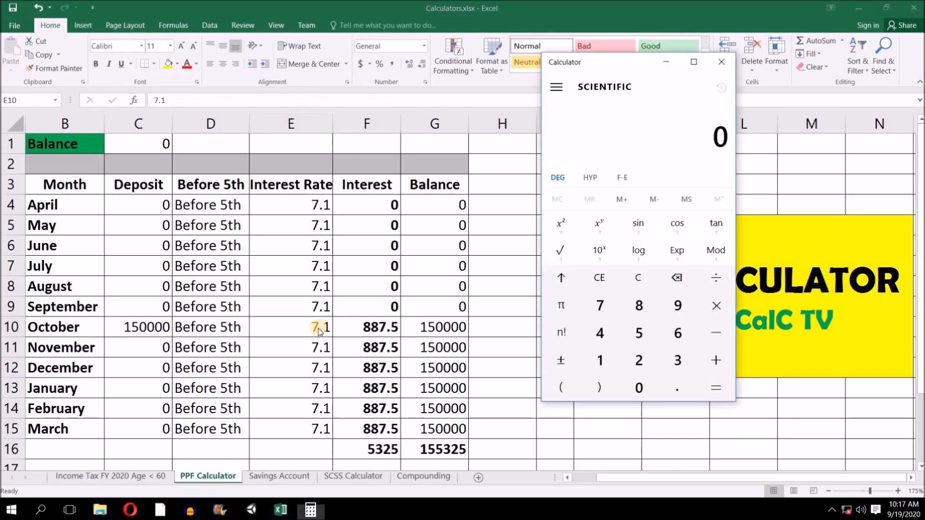
{"action": "type", "text": "7"}
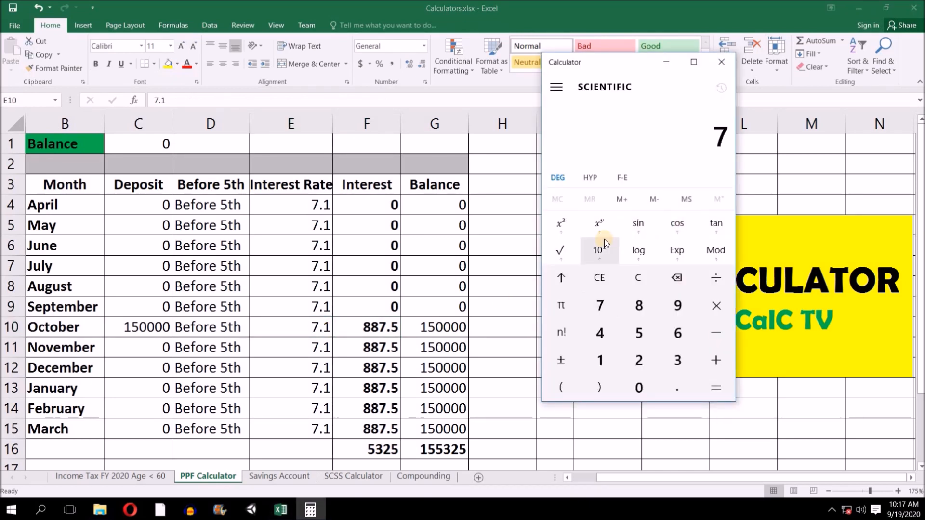
{"action": "type", "text": ".1/12"}
{"action": "key", "text": "Return"}
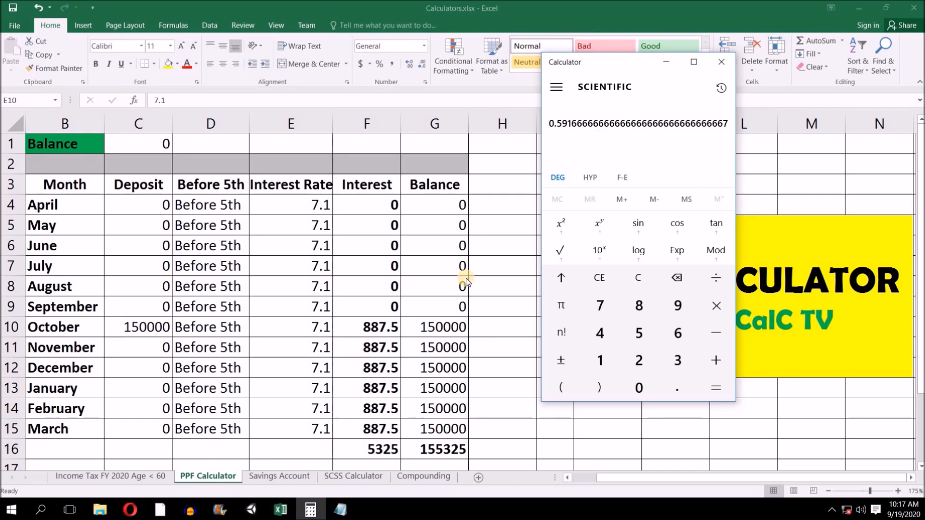
Write the formula "interest rate * balance / 100 = interest" in a blank Notepad document and select its left-hand expression.
{"action": "type", "text": "nterest rate * balance / 100 = interest"}
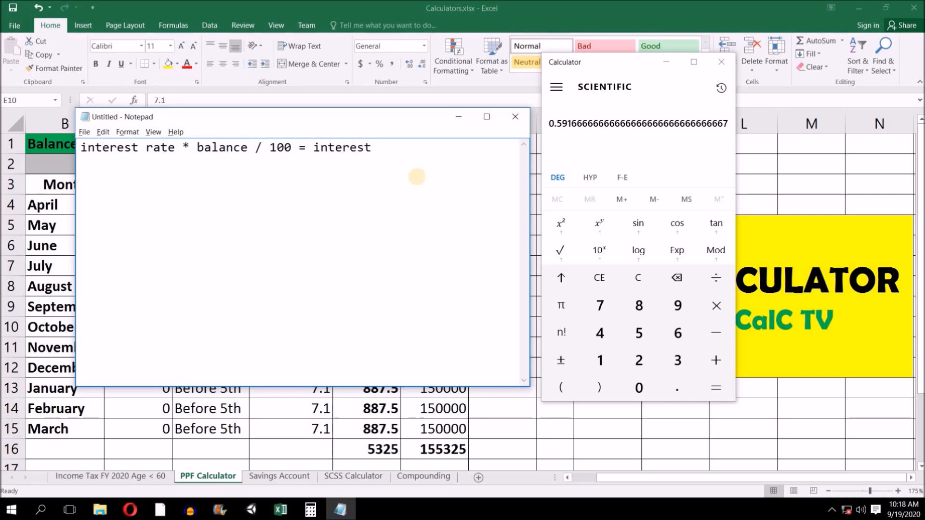
{"action": "left_click_drag", "start_coordinate": [292, 147], "coordinate": [80, 147]}
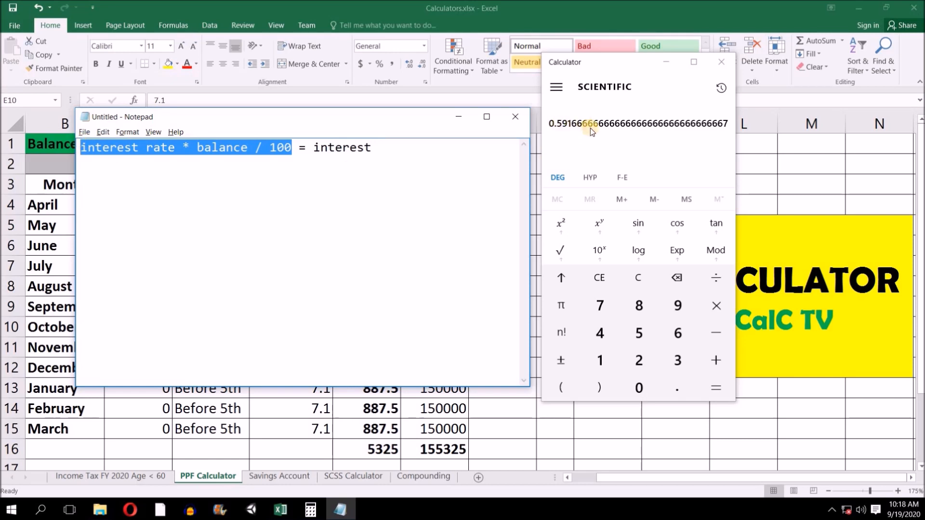
Multiply the monthly rate by the October balance of 150000 in the Calculator app.
{"action": "left_click", "coordinate": [717, 305]}
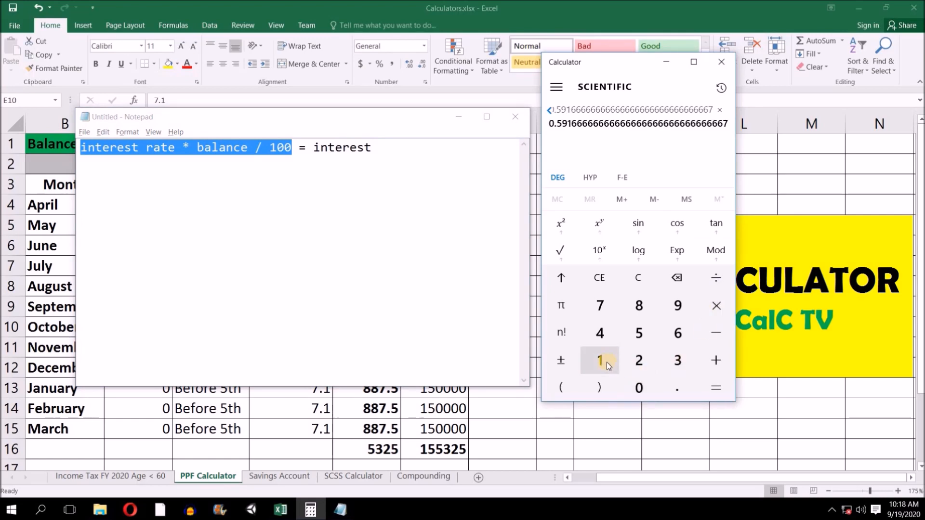
{"action": "left_click", "coordinate": [373, 6]}
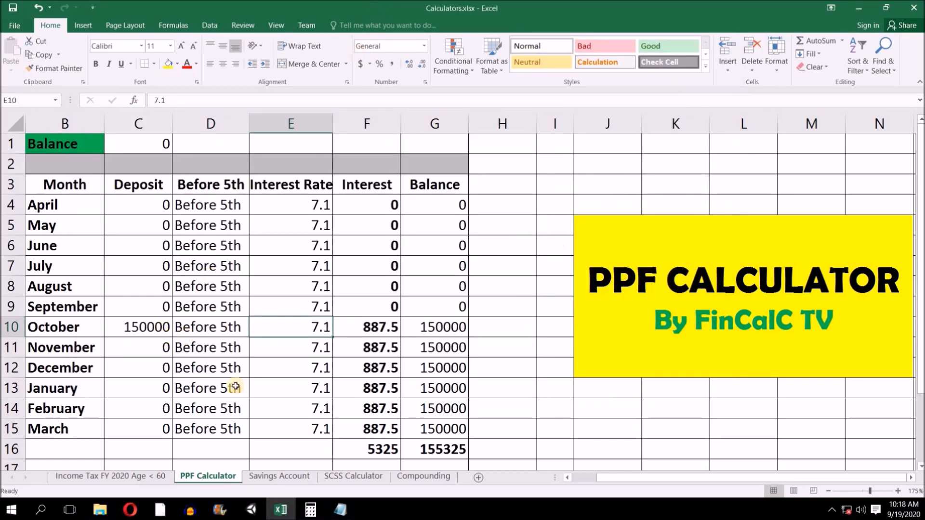
{"action": "left_click", "coordinate": [310, 510]}
{"action": "left_click", "coordinate": [598, 362]}
{"action": "left_click", "coordinate": [639, 332]}
{"action": "left_click", "coordinate": [639, 388]}
{"action": "left_click", "coordinate": [639, 388]}
{"action": "left_click", "coordinate": [639, 388]}
{"action": "left_click", "coordinate": [639, 388]}
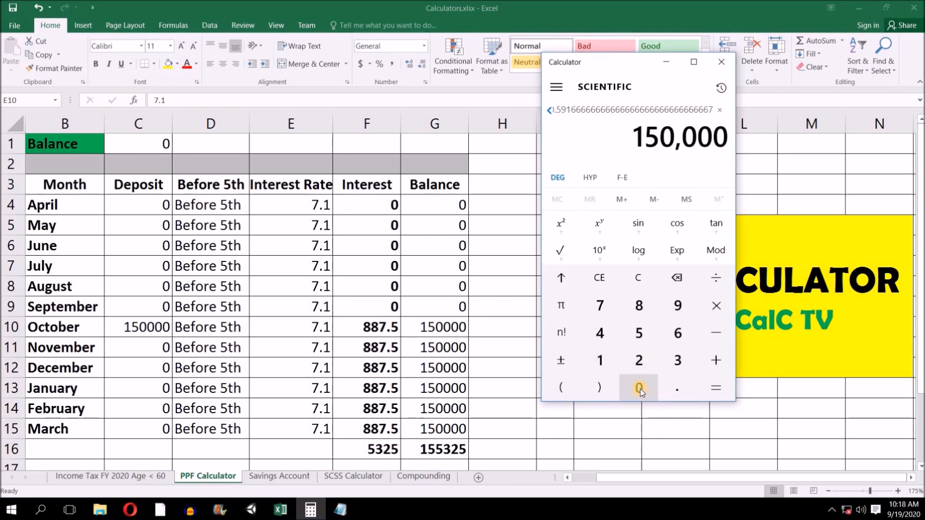
Divide the product by 100 in the Calculator and compare the result with the October to March interest in the sheet.
{"action": "left_click", "coordinate": [716, 278]}
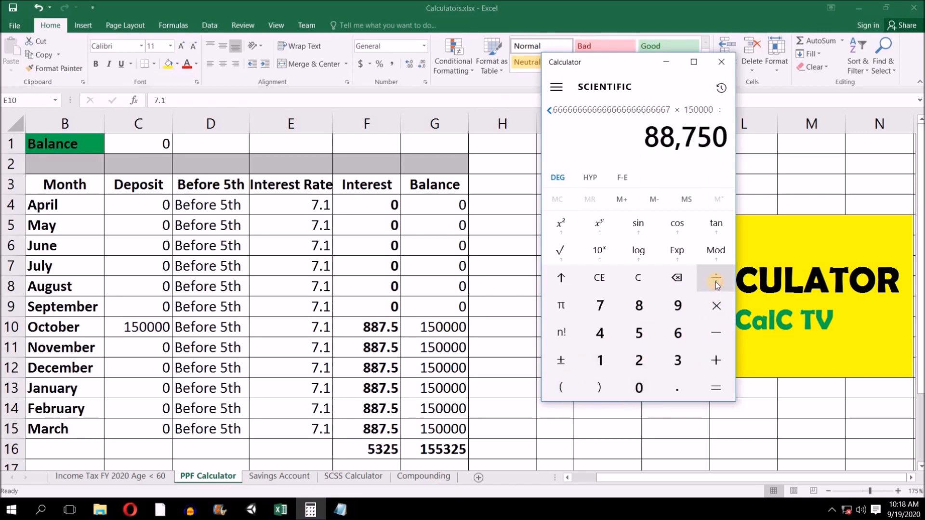
{"action": "left_click", "coordinate": [612, 361]}
{"action": "left_click", "coordinate": [639, 387]}
{"action": "left_click", "coordinate": [639, 388]}
{"action": "left_click", "coordinate": [716, 388]}
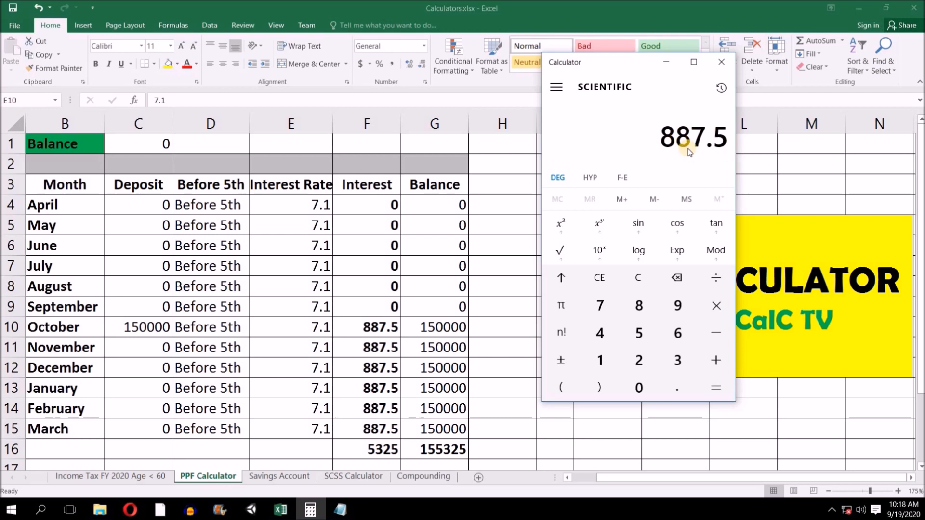
{"action": "left_click", "coordinate": [386, 323]}
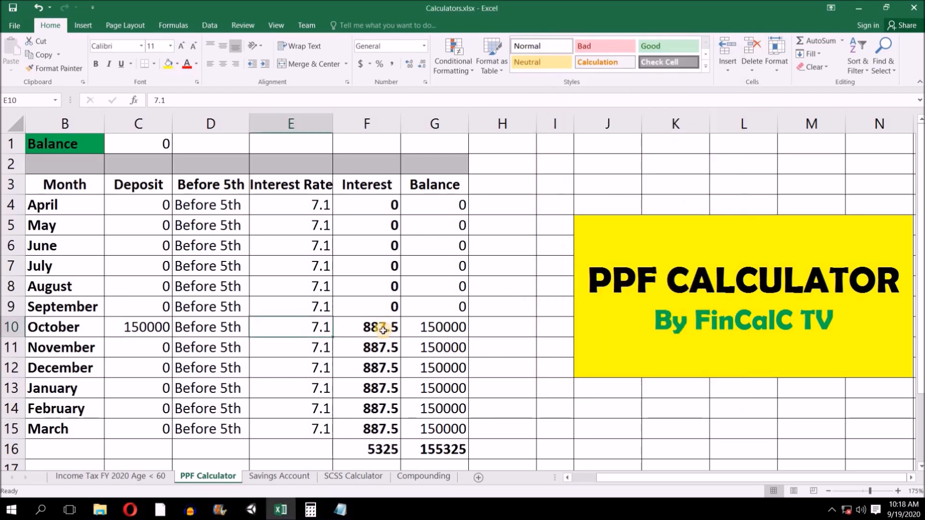
{"action": "left_click", "coordinate": [382, 347]}
{"action": "left_click_drag", "start_coordinate": [382, 368], "coordinate": [383, 431]}
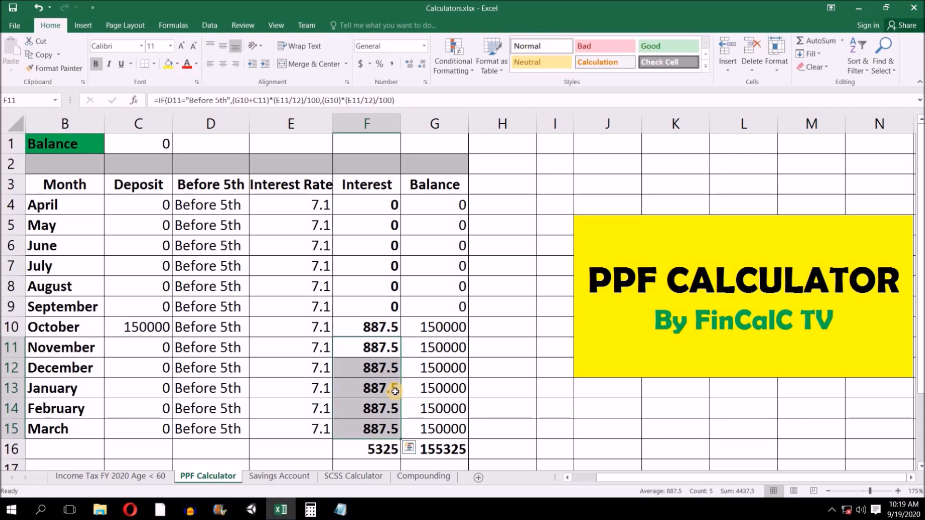
Change the October deposit timing in cell D10 to "After 5th".
{"action": "left_click", "coordinate": [77, 332]}
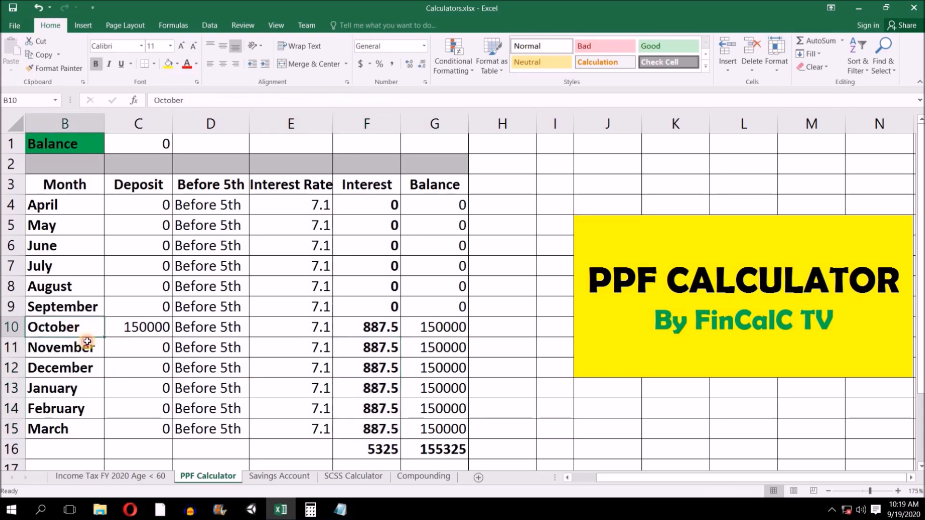
{"action": "left_click", "coordinate": [137, 328]}
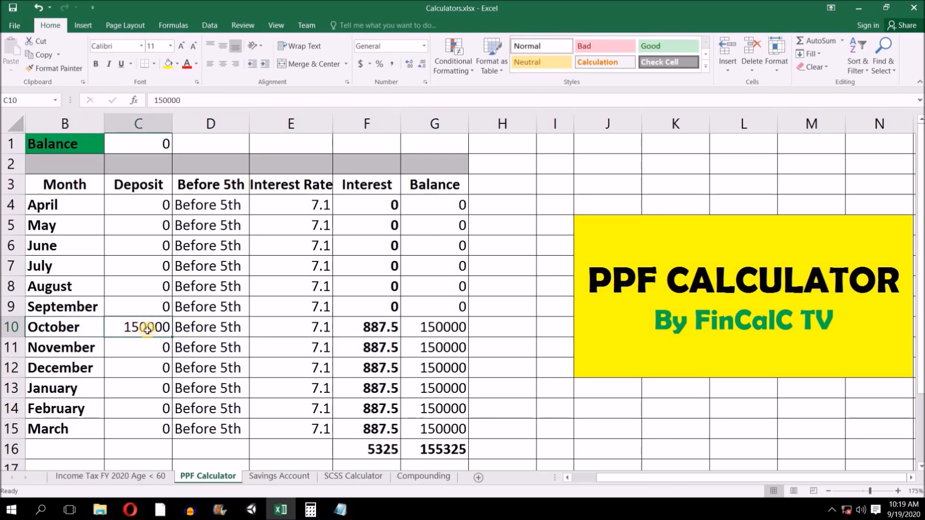
{"action": "left_click", "coordinate": [213, 332]}
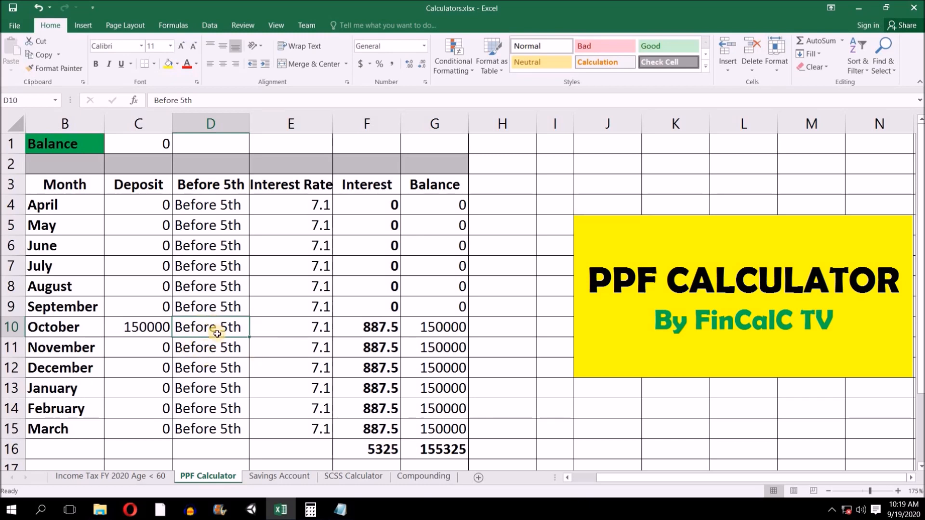
{"action": "type", "text": "Aft"}
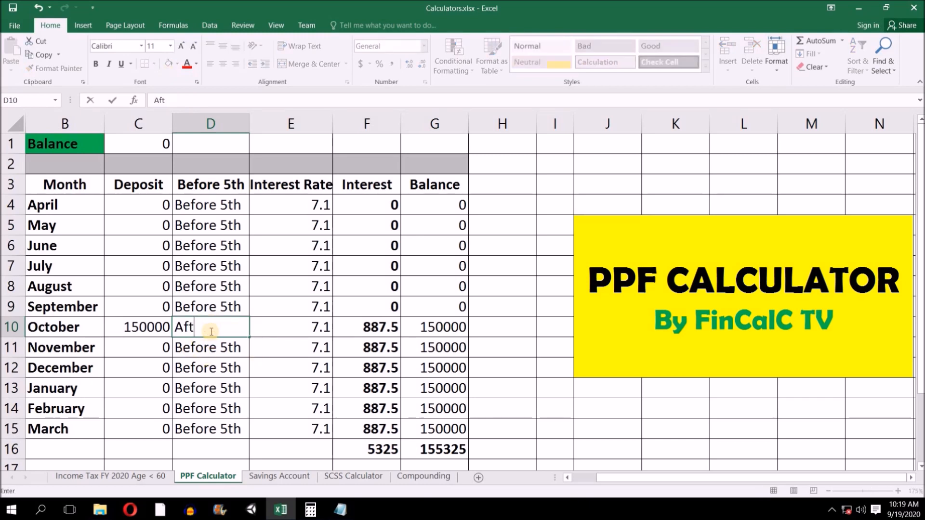
{"action": "type", "text": "er 5th"}
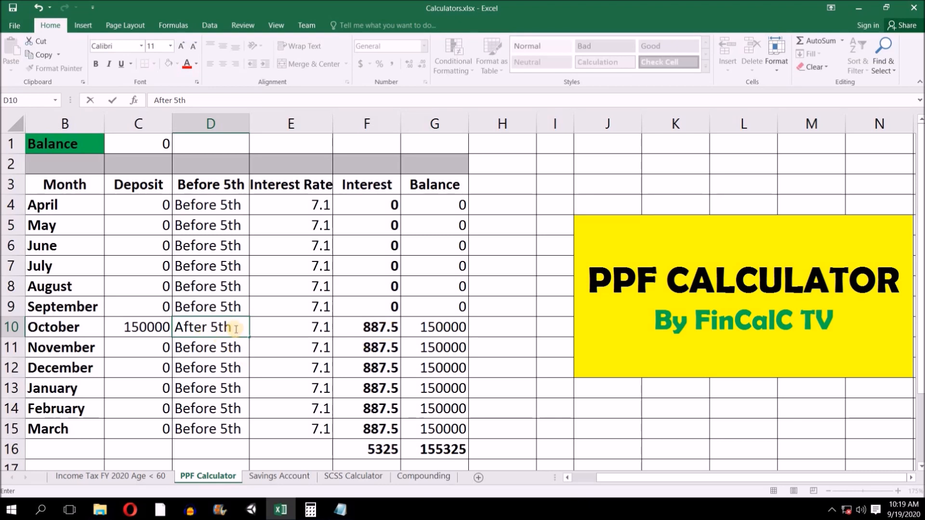
{"action": "key", "text": "Tab"}
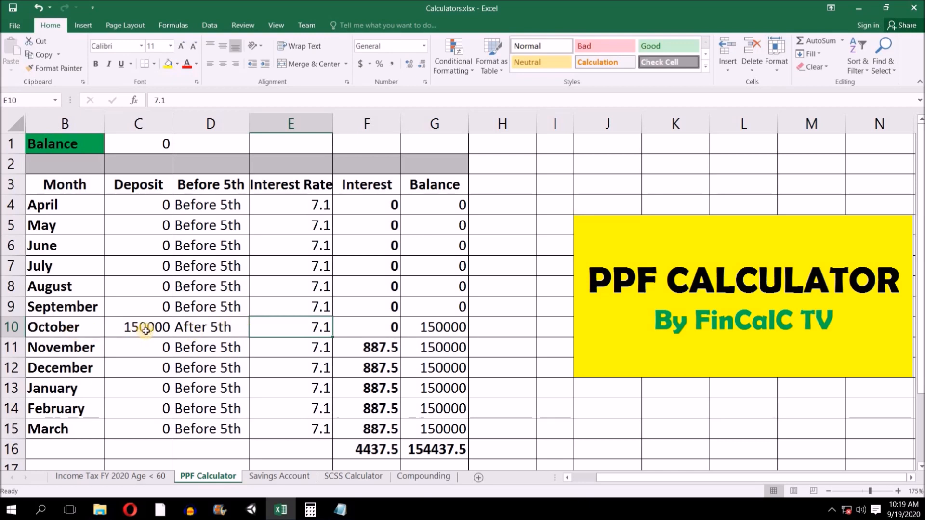
Examine the October and November rows for how a deposit made after the 5th affects each month's interest and balance.
{"action": "left_click_drag", "start_coordinate": [72, 333], "coordinate": [393, 327]}
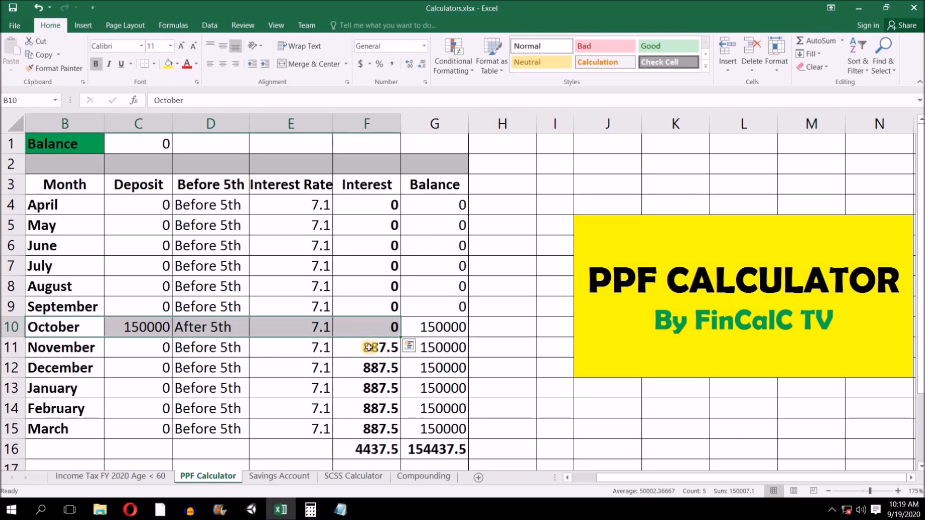
{"action": "left_click", "coordinate": [159, 327]}
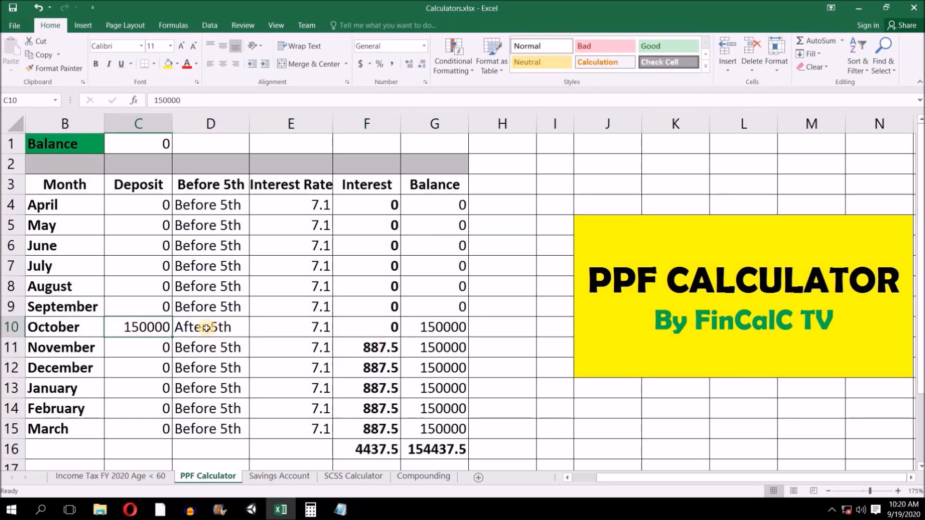
{"action": "left_click", "coordinate": [383, 327]}
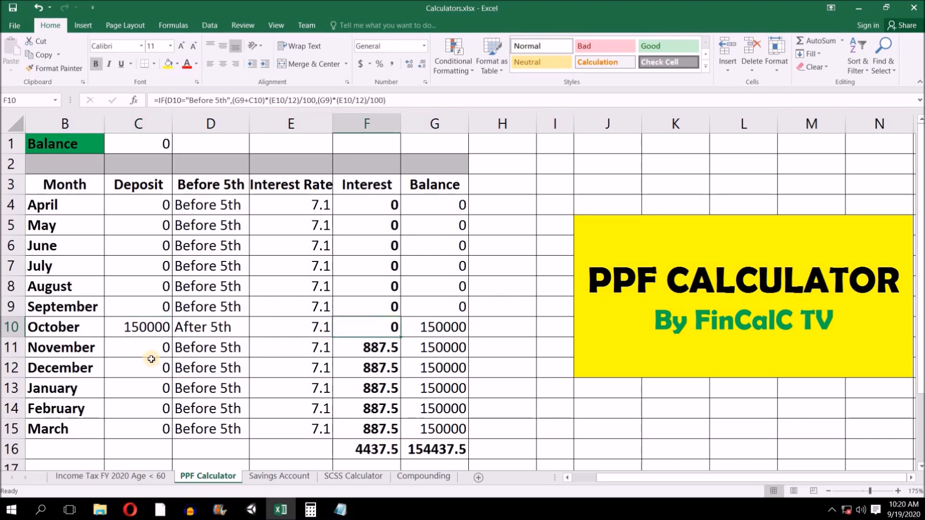
{"action": "left_click", "coordinate": [369, 347]}
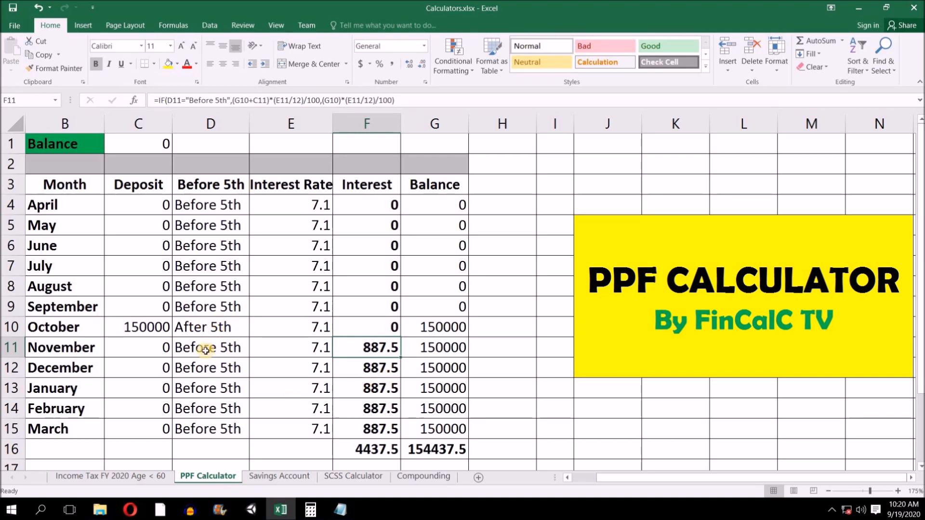
{"action": "left_click", "coordinate": [151, 328]}
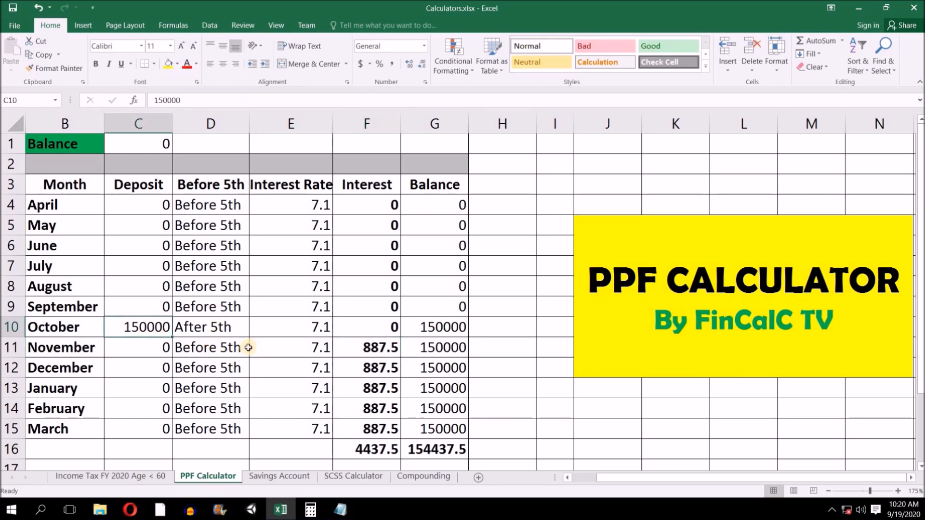
{"action": "left_click", "coordinate": [204, 354]}
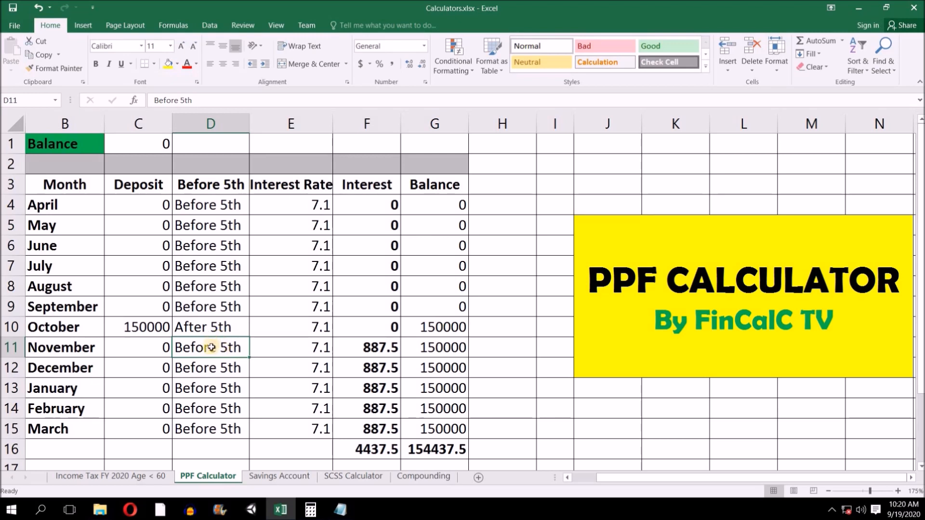
{"action": "left_click", "coordinate": [139, 327]}
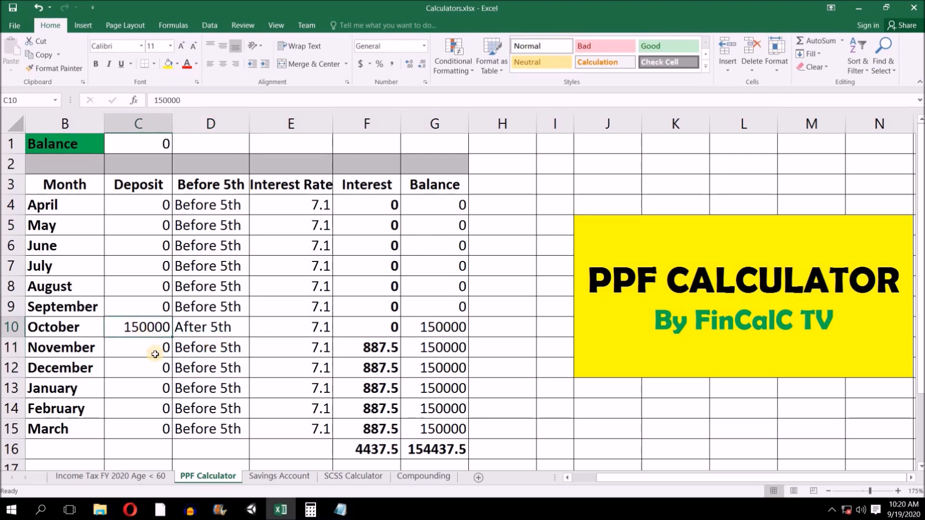
{"action": "left_click", "coordinate": [84, 353]}
{"action": "left_click_drag", "start_coordinate": [122, 353], "coordinate": [418, 347]}
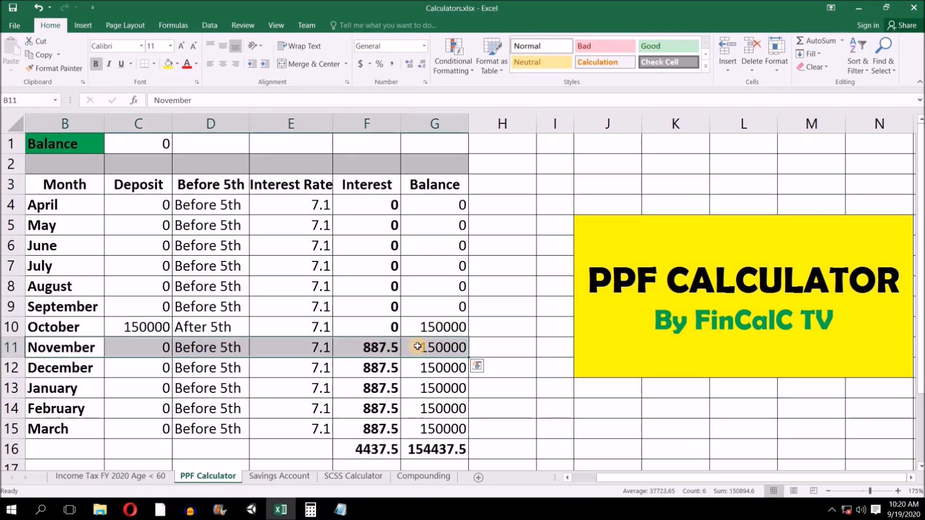
Set the October deposit timing in cell D10 back to "Before 5th".
{"action": "left_click", "coordinate": [204, 327]}
{"action": "type", "text": "Before"}
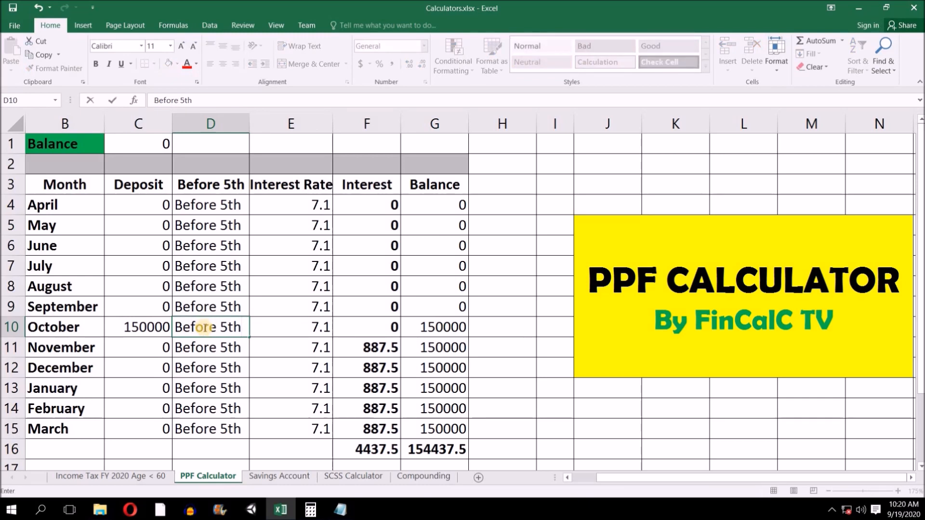
{"action": "key", "text": "Tab"}
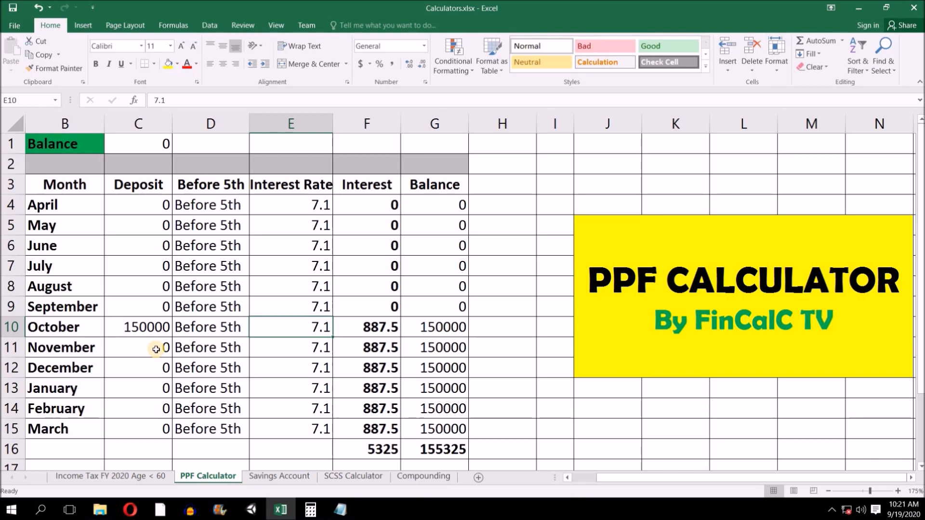
Review the October to March deposits and the yearly interest total, and set the October deposit in cell C10 to 25000.
{"action": "left_click", "coordinate": [152, 328]}
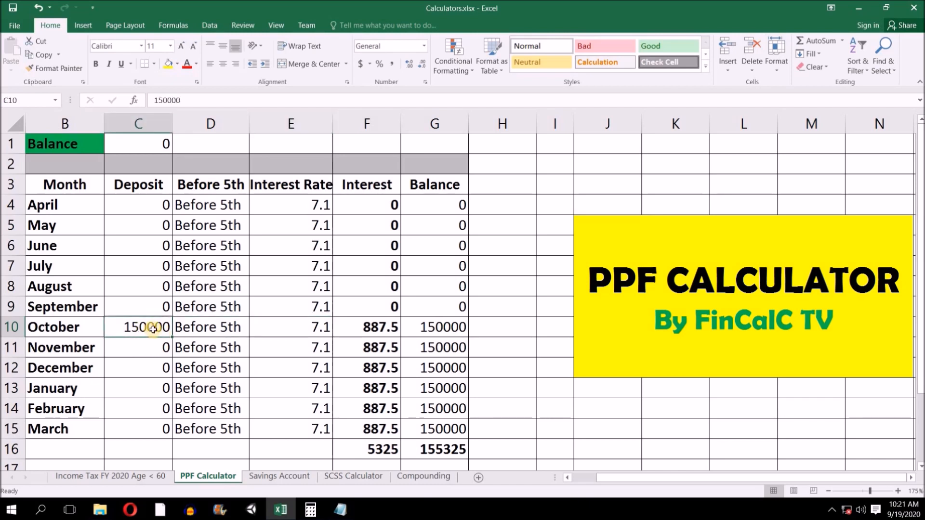
{"action": "left_click_drag", "start_coordinate": [145, 345], "coordinate": [154, 429]}
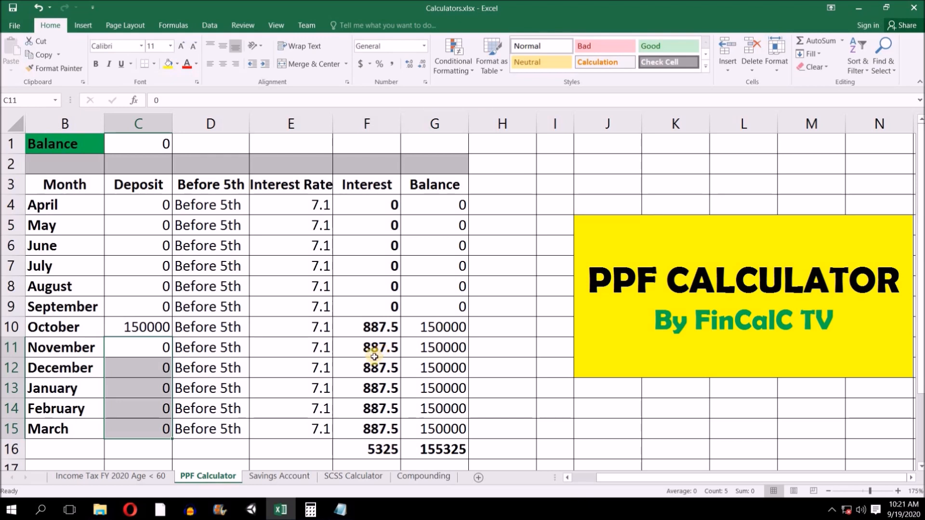
{"action": "left_click", "coordinate": [143, 326]}
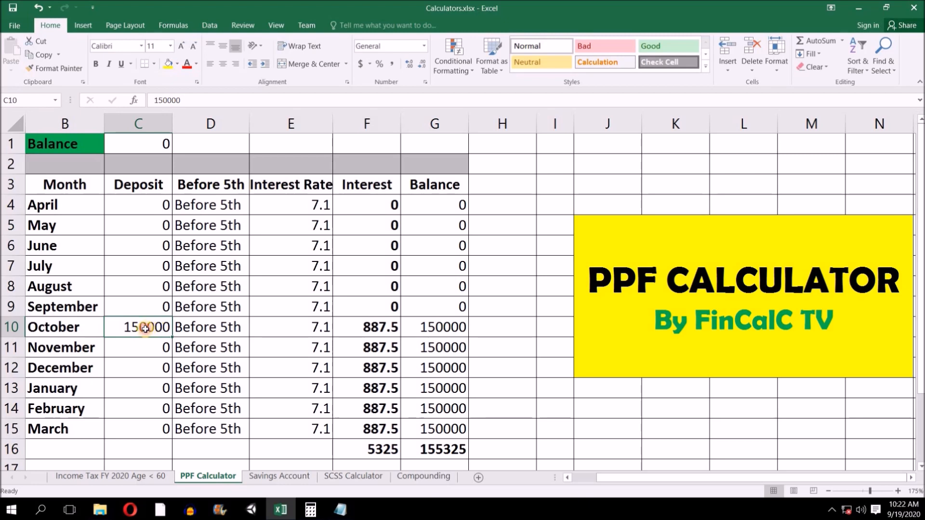
{"action": "left_click", "coordinate": [153, 428]}
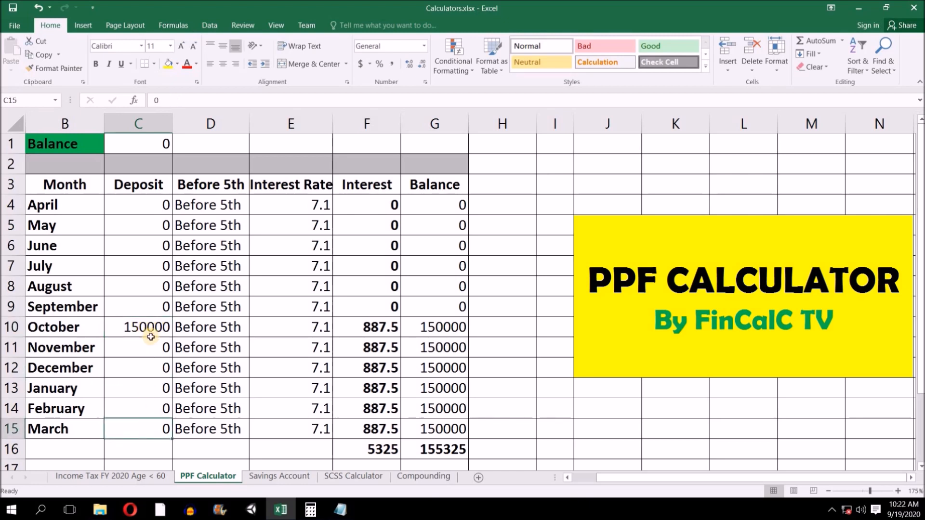
{"action": "left_click", "coordinate": [374, 449]}
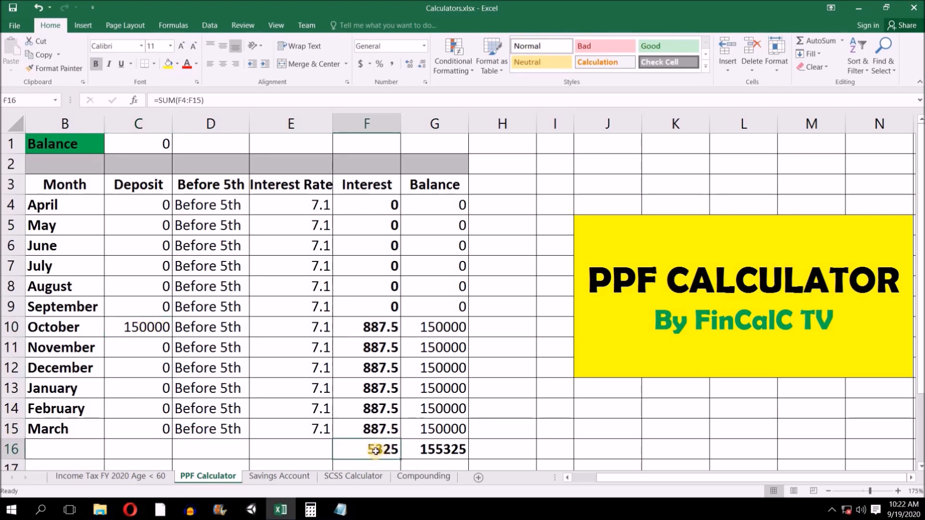
{"action": "left_click", "coordinate": [138, 322]}
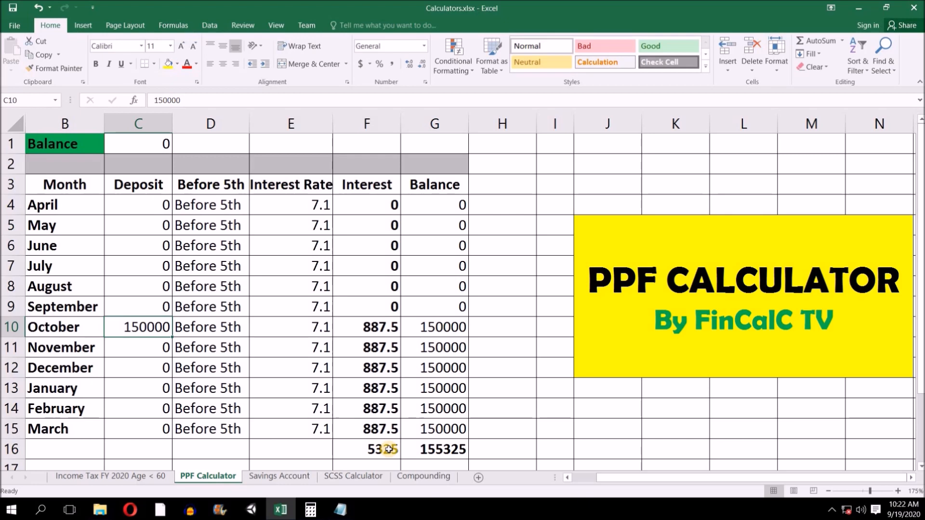
{"action": "type", "text": "25000"}
{"action": "key", "text": "Return"}
{"action": "left_click", "coordinate": [159, 328]}
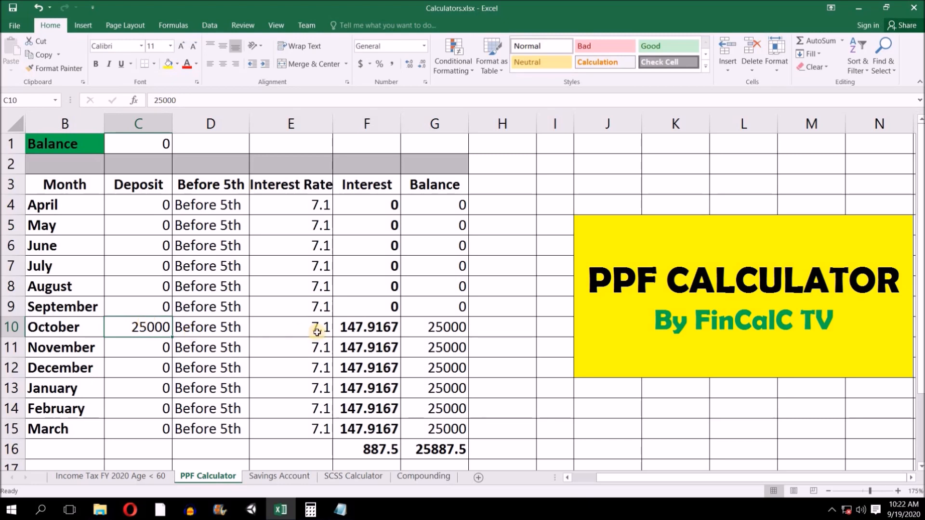
Copy the 25000 October deposit in cell C10 down to the November through March deposit cells, C11 to C15.
{"action": "left_click", "coordinate": [345, 329]}
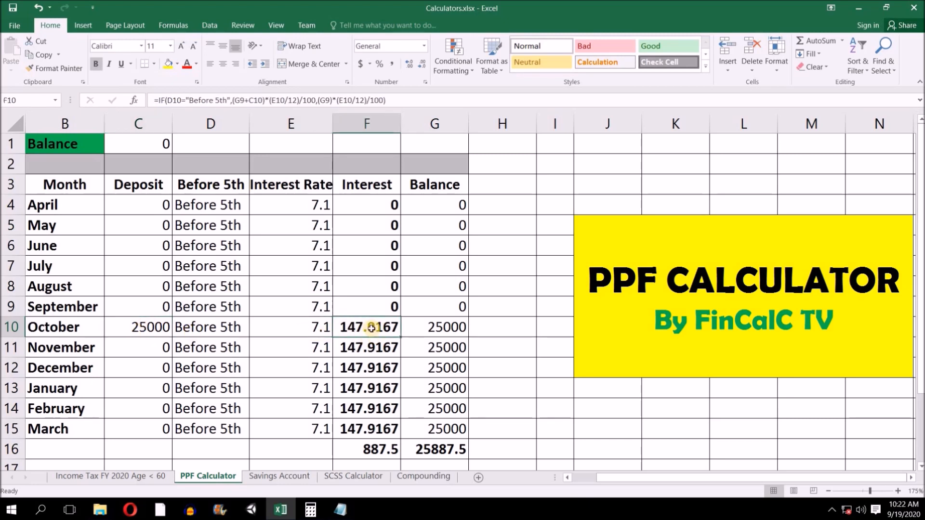
{"action": "left_click", "coordinate": [138, 328]}
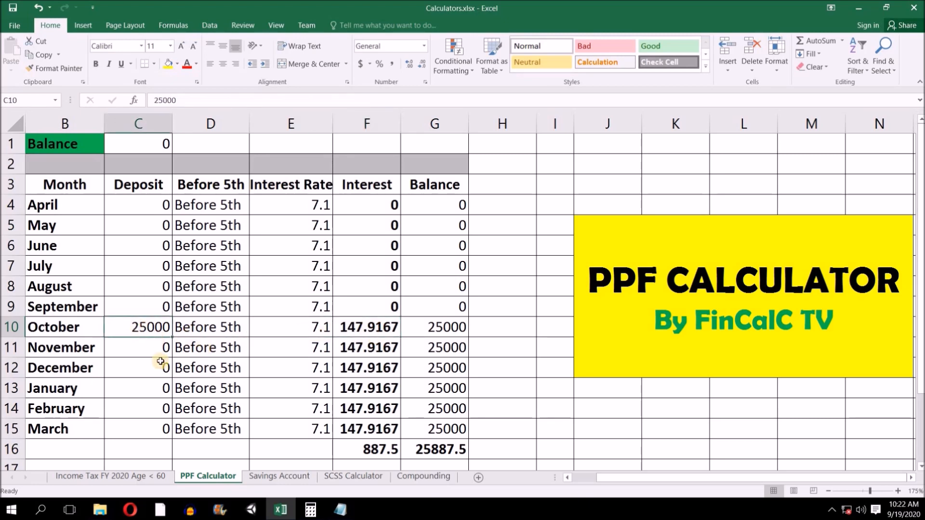
{"action": "left_click_drag", "start_coordinate": [160, 350], "coordinate": [163, 431]}
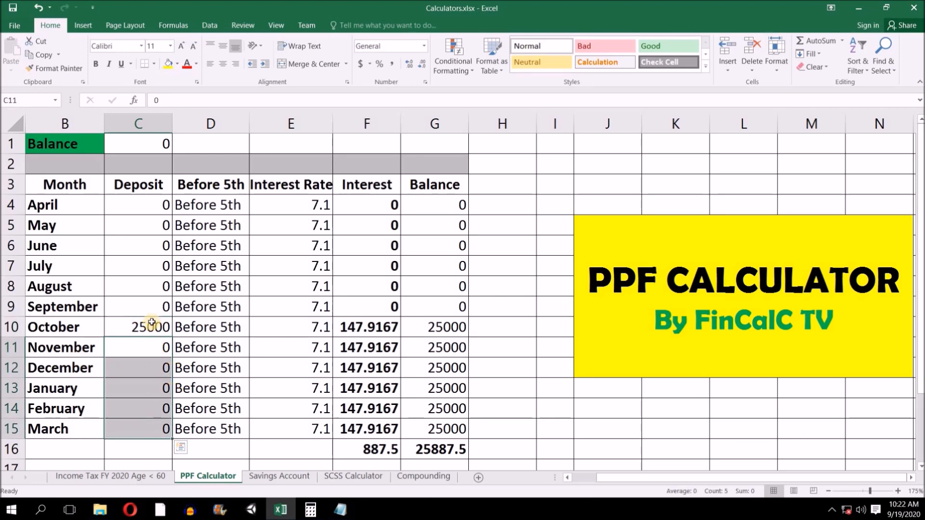
{"action": "left_click", "coordinate": [150, 324]}
{"action": "left_click_drag", "start_coordinate": [172, 338], "coordinate": [165, 429]}
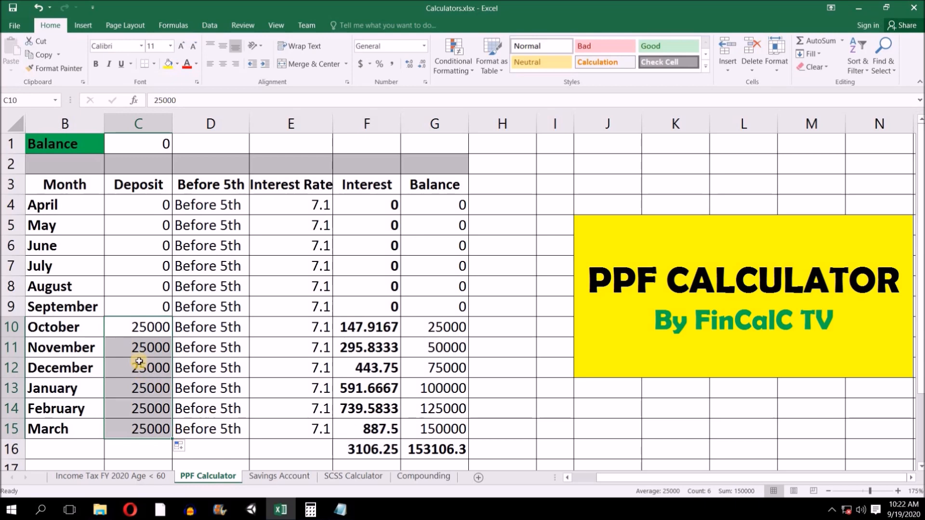
Examine the October to March deposits and how the October deposit and its timing determine that month's interest.
{"action": "left_click", "coordinate": [148, 348]}
{"action": "left_click", "coordinate": [151, 330]}
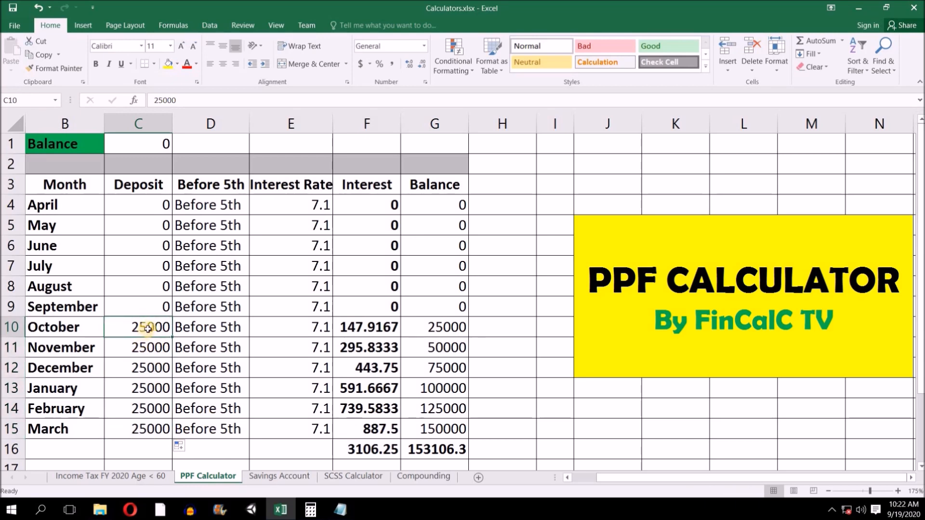
{"action": "left_click_drag", "start_coordinate": [154, 326], "coordinate": [161, 427]}
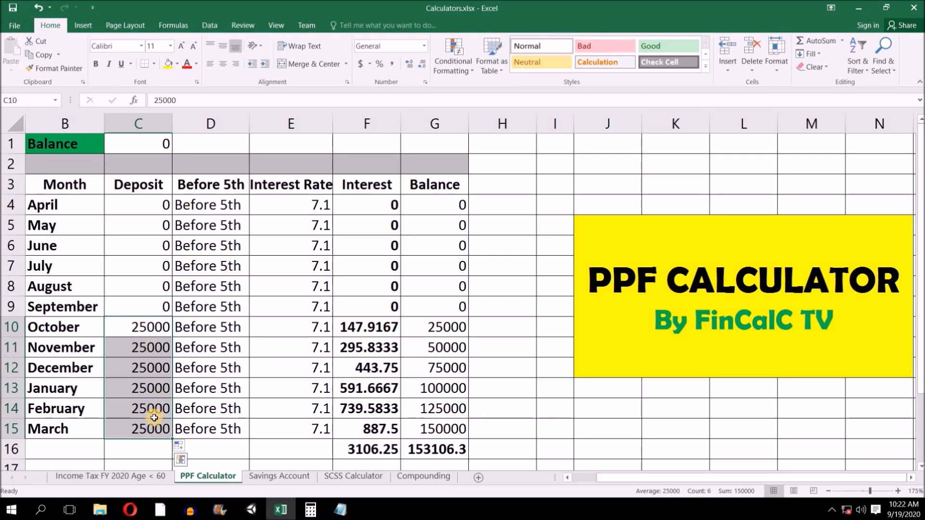
{"action": "left_click", "coordinate": [155, 327]}
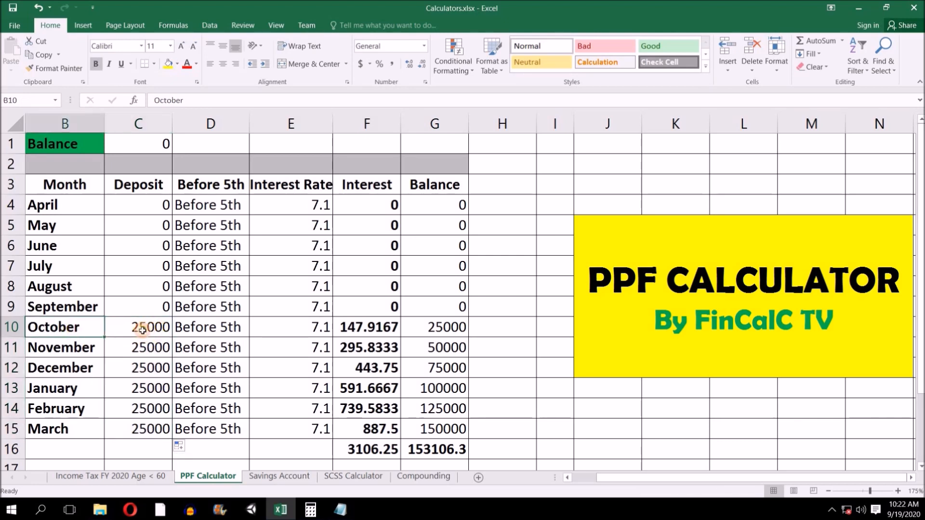
{"action": "left_click", "coordinate": [369, 327]}
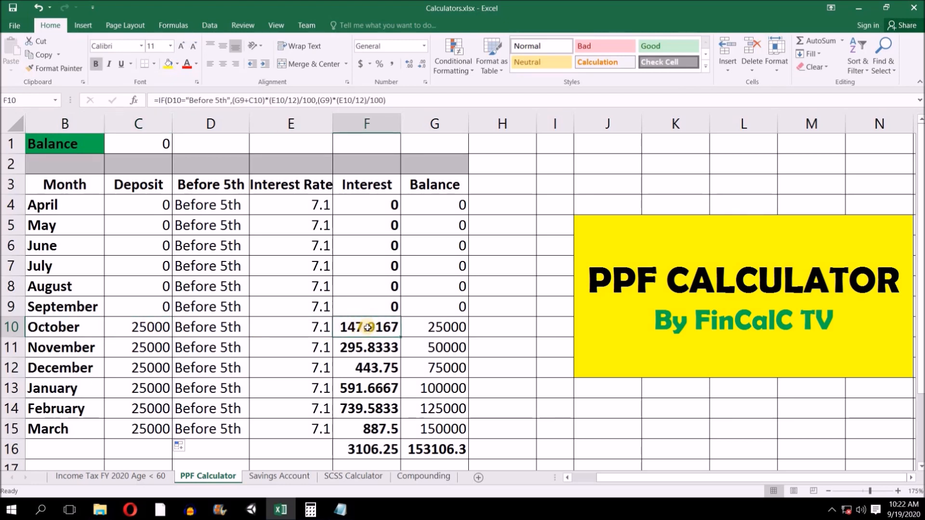
{"action": "left_click", "coordinate": [215, 330]}
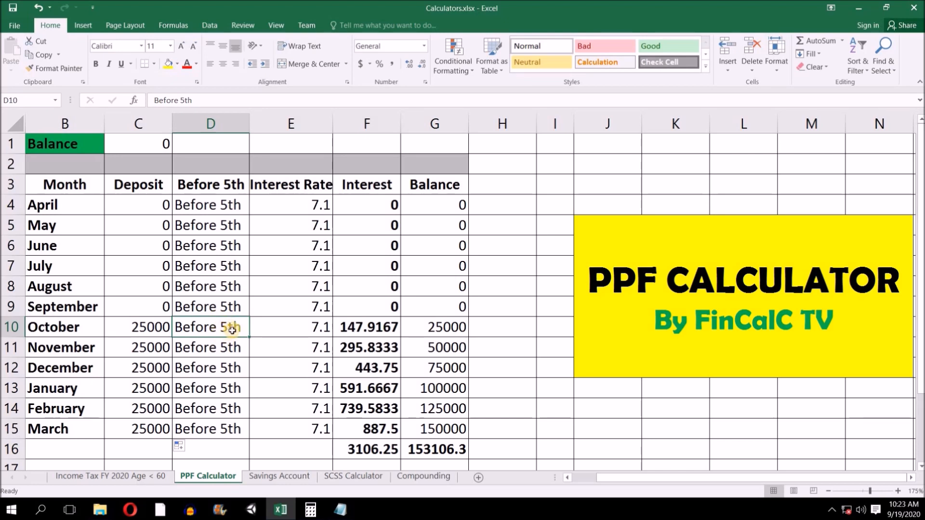
{"action": "left_click", "coordinate": [147, 330]}
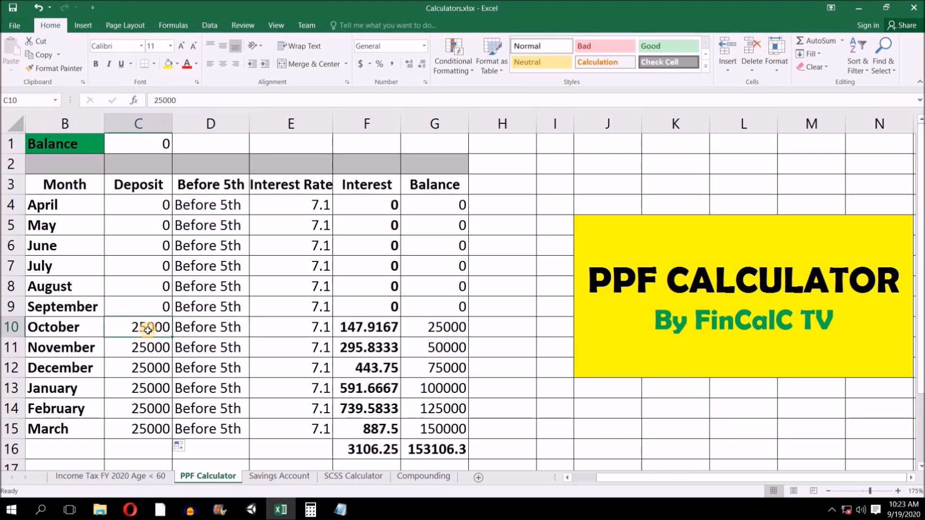
Examine the November and December rows for how each deposit adds to the running balance and raises the monthly interest.
{"action": "left_click", "coordinate": [151, 348]}
{"action": "left_click", "coordinate": [228, 348]}
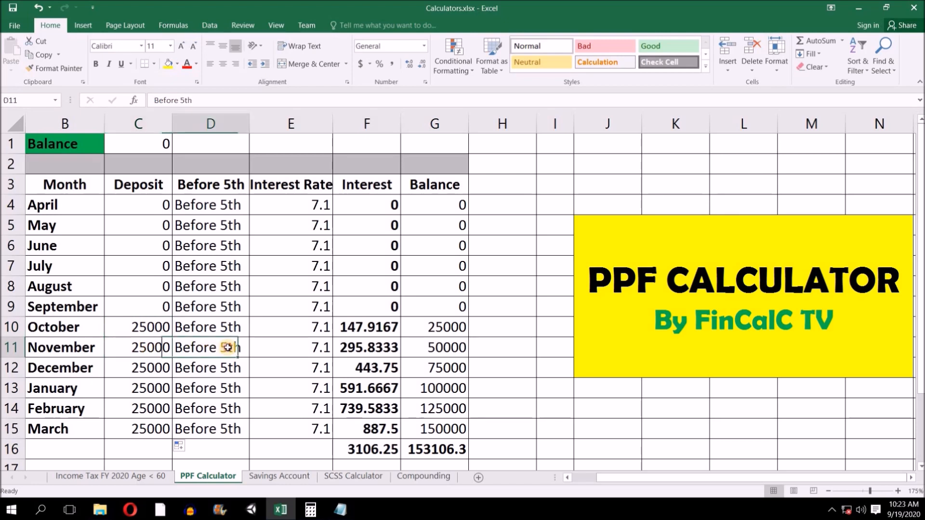
{"action": "left_click", "coordinate": [143, 349]}
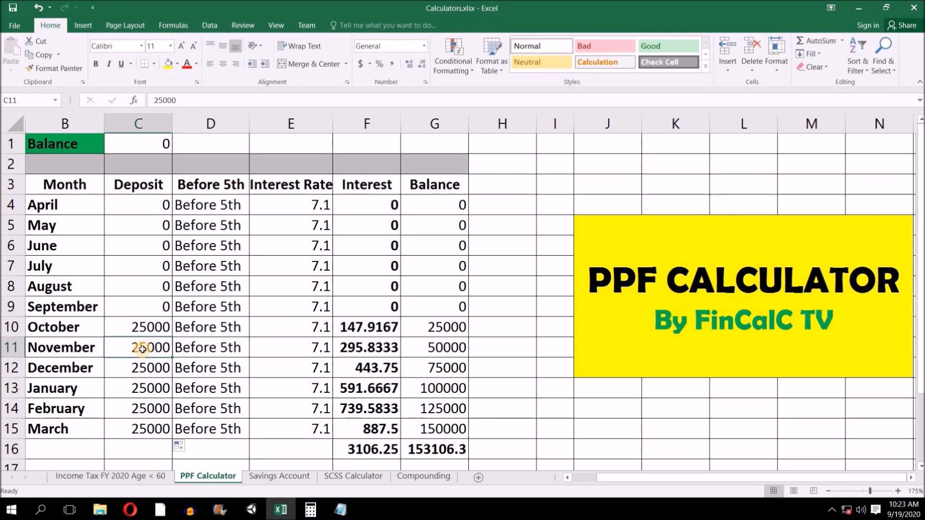
{"action": "left_click", "coordinate": [210, 348]}
{"action": "left_click", "coordinate": [348, 349]}
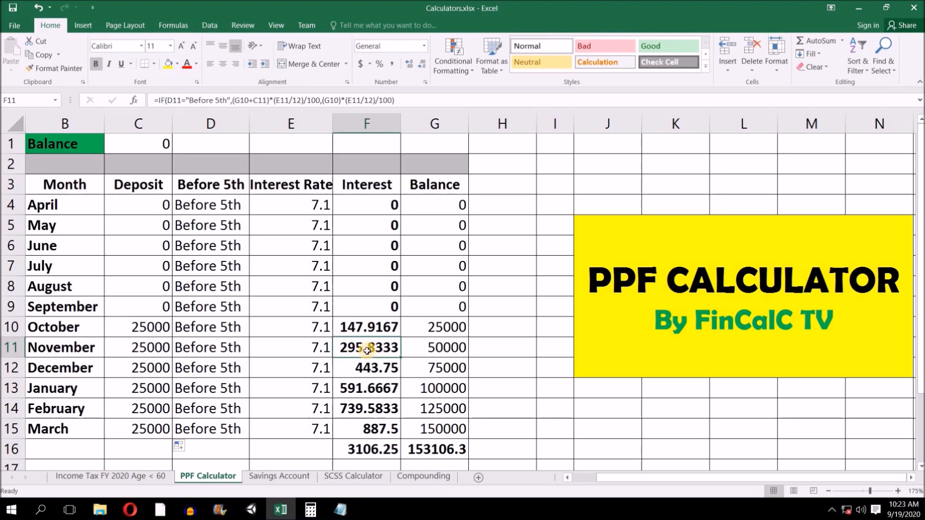
{"action": "left_click", "coordinate": [149, 348]}
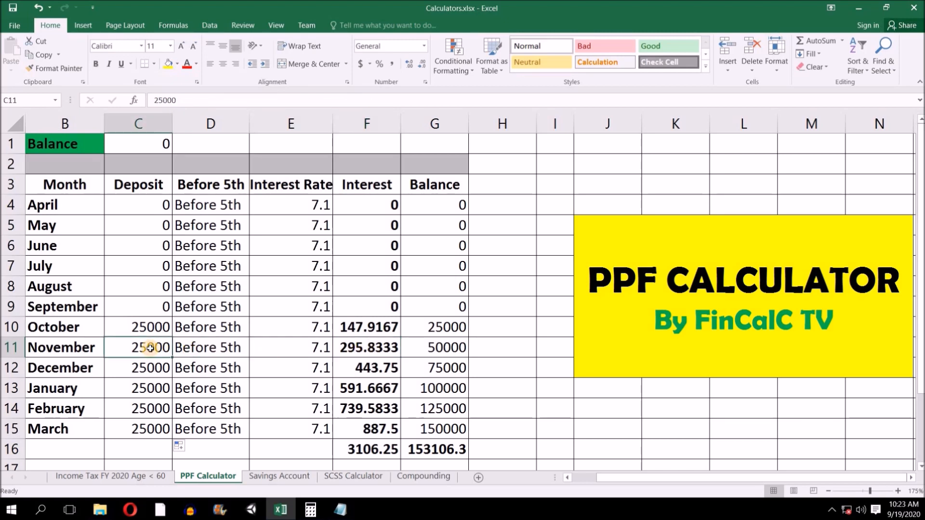
{"action": "left_click", "coordinate": [153, 327]}
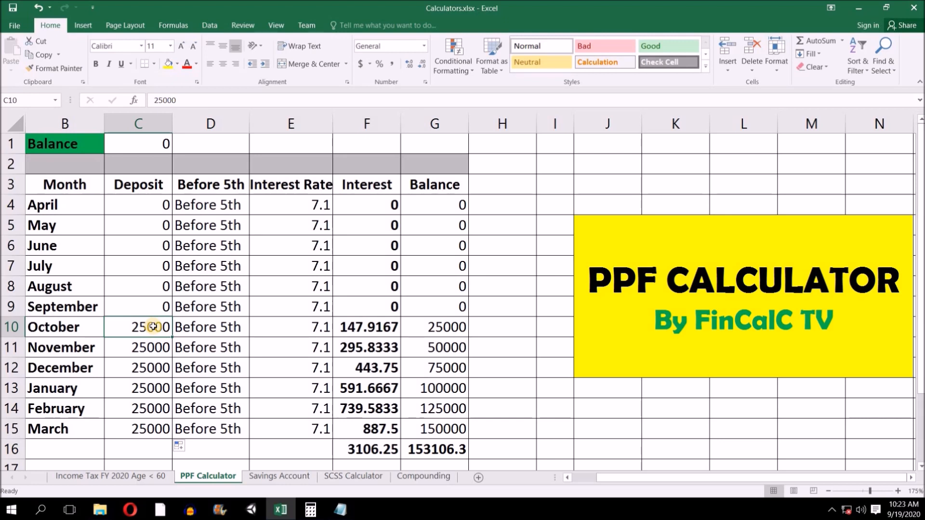
{"action": "left_click", "coordinate": [436, 351]}
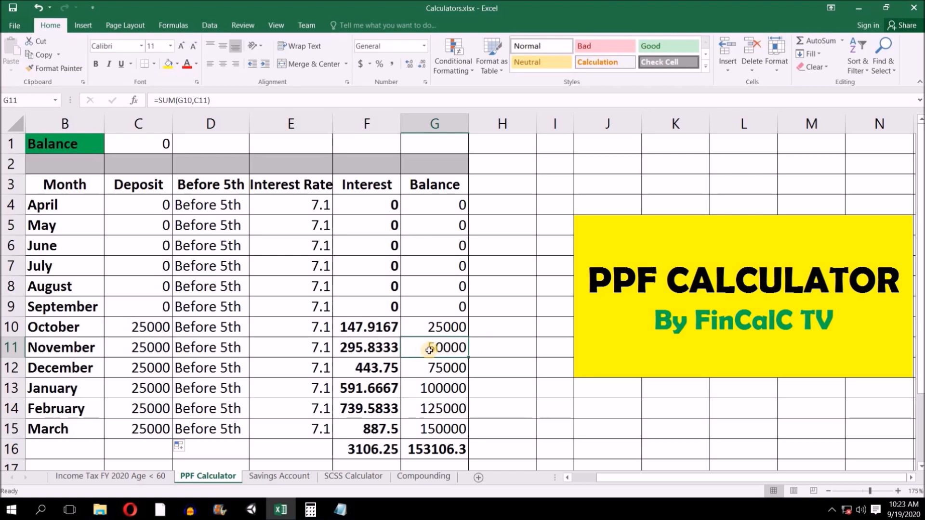
{"action": "left_click", "coordinate": [369, 350]}
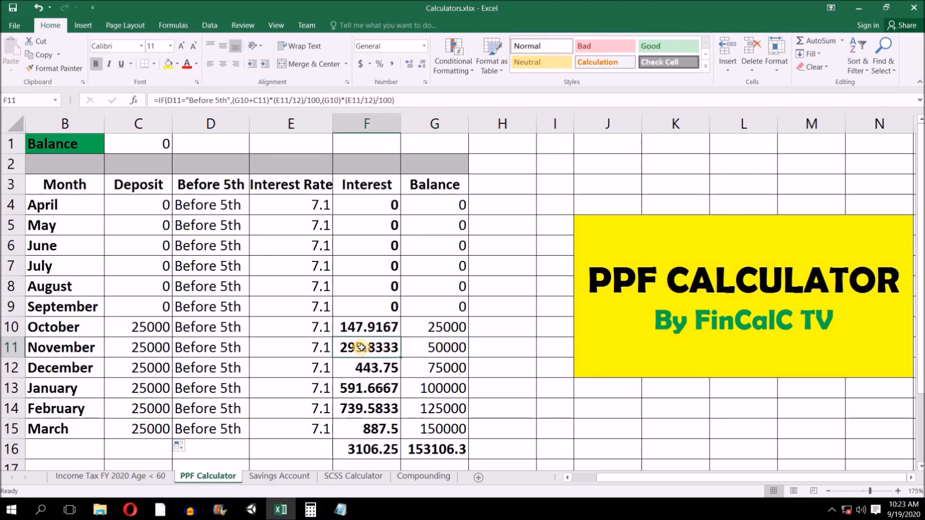
{"action": "left_click_drag", "start_coordinate": [65, 368], "coordinate": [443, 369]}
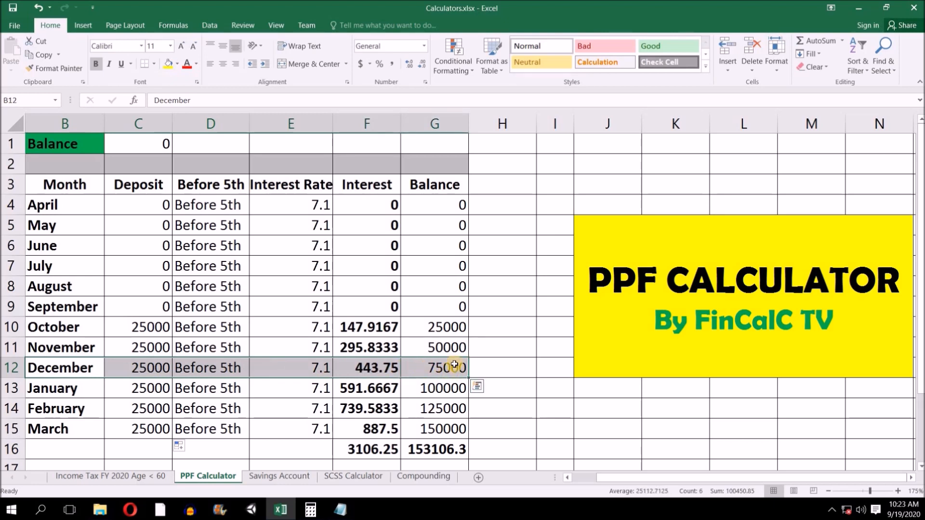
{"action": "left_click", "coordinate": [369, 368]}
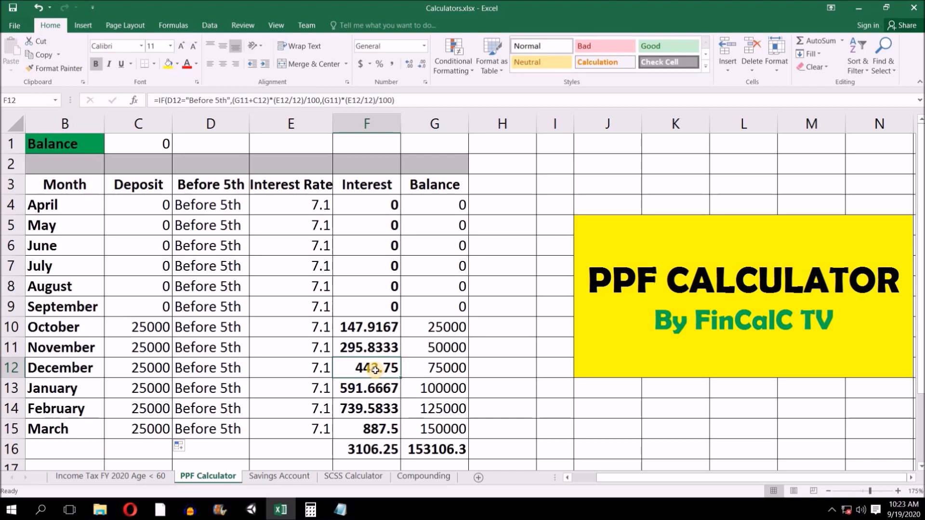
Review the October to March balances and interest, and compare the yearly interest total in F16 with the figure noted in Notepad.
{"action": "left_click_drag", "start_coordinate": [450, 327], "coordinate": [451, 428]}
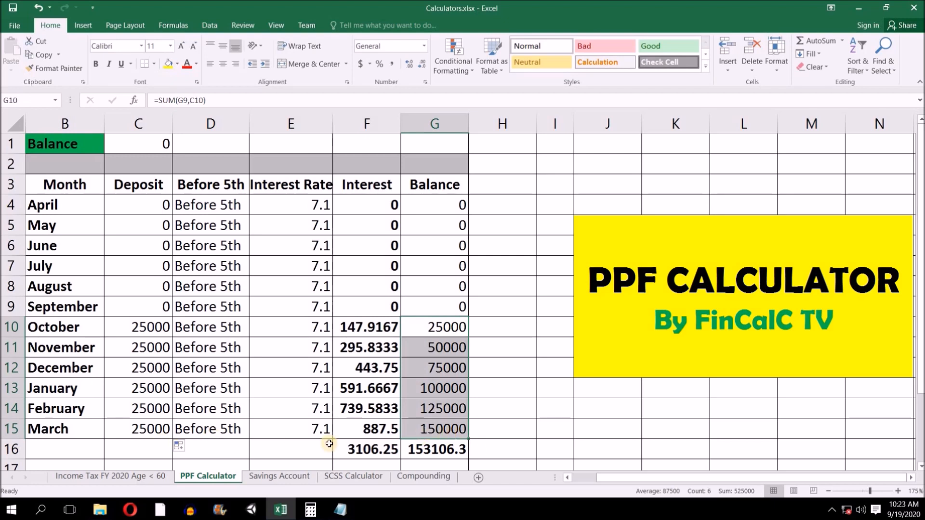
{"action": "left_click", "coordinate": [447, 433]}
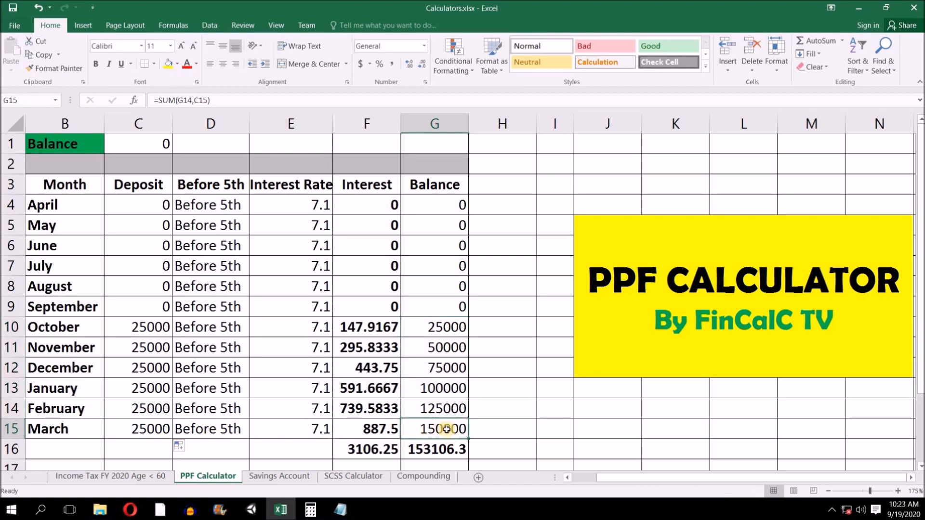
{"action": "left_click_drag", "start_coordinate": [381, 329], "coordinate": [383, 429]}
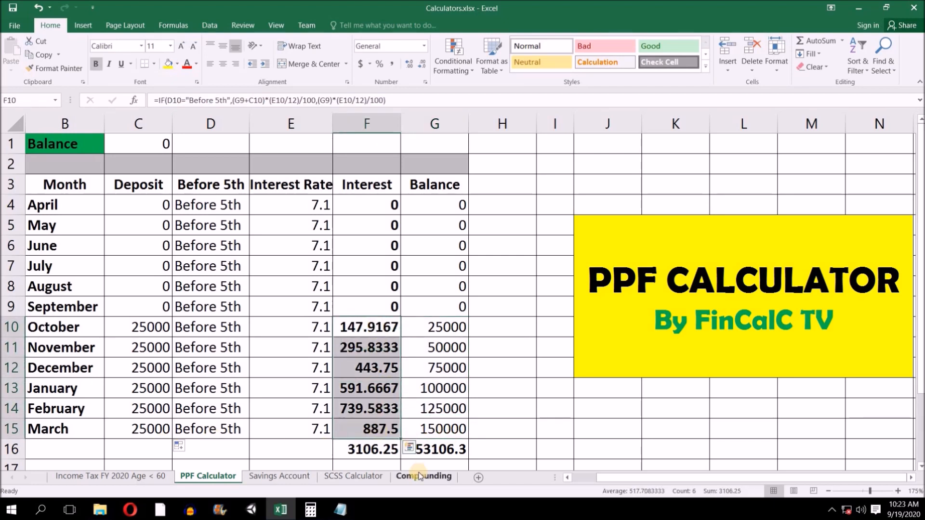
{"action": "left_click", "coordinate": [367, 453]}
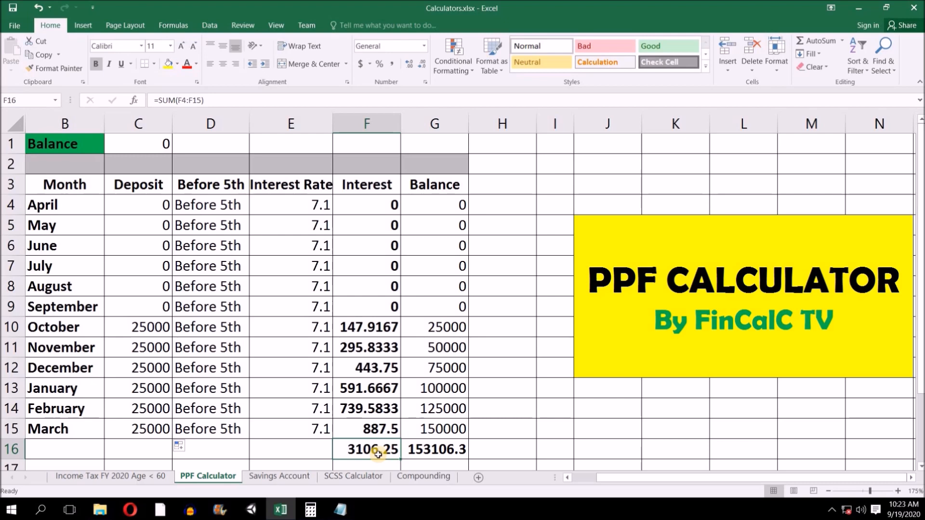
{"action": "key", "text": "alt+Tab"}
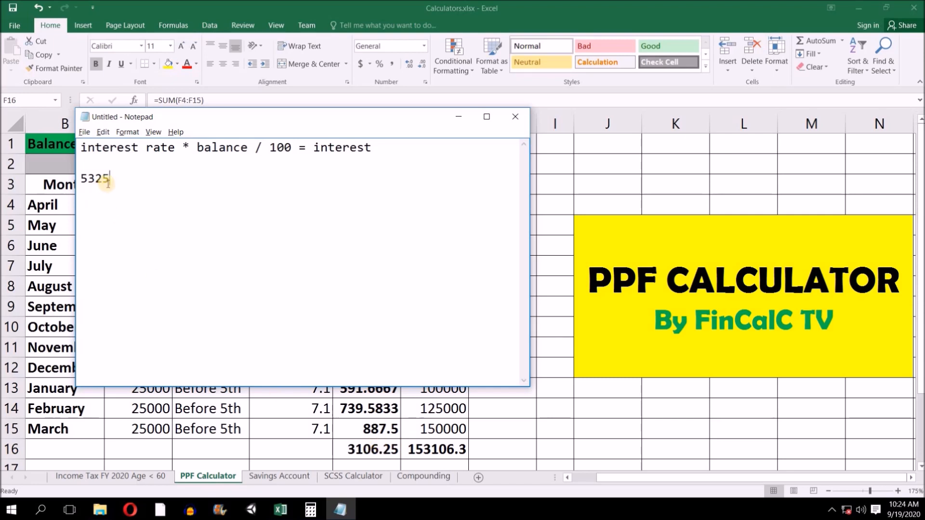
{"action": "key", "text": "alt+Tab"}
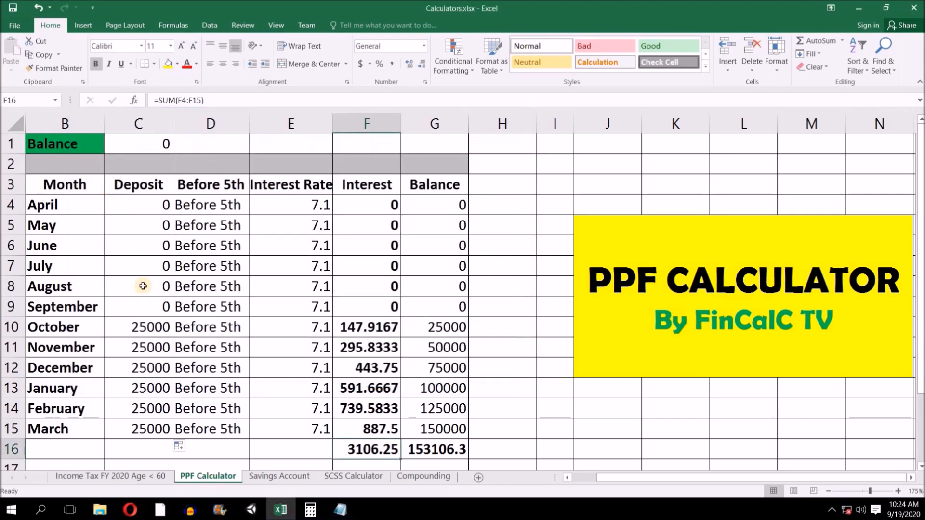
Review how starting monthly deposits in October instead of April affects the monthly interest, the March balance and the closing balance in G16.
{"action": "left_click", "coordinate": [140, 327]}
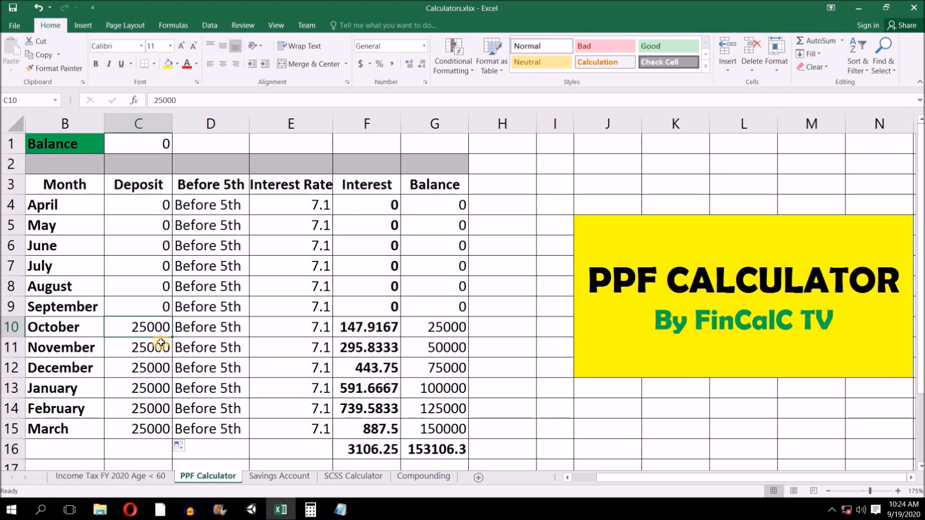
{"action": "left_click", "coordinate": [439, 430]}
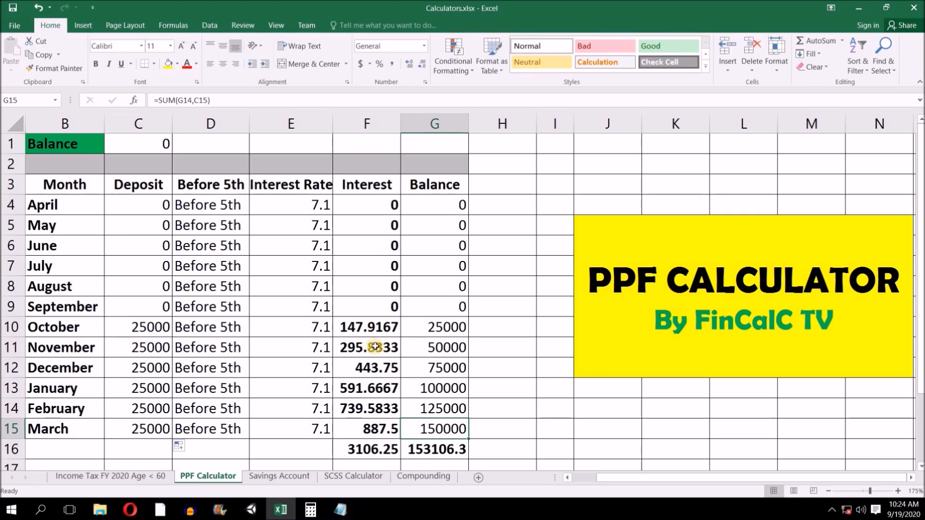
{"action": "left_click", "coordinate": [52, 207]}
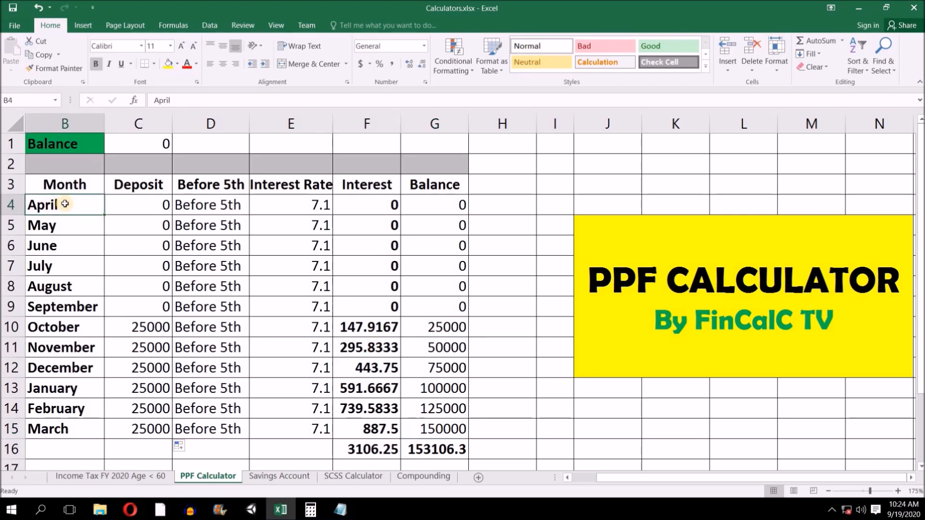
{"action": "left_click", "coordinate": [71, 327]}
{"action": "left_click", "coordinate": [78, 309]}
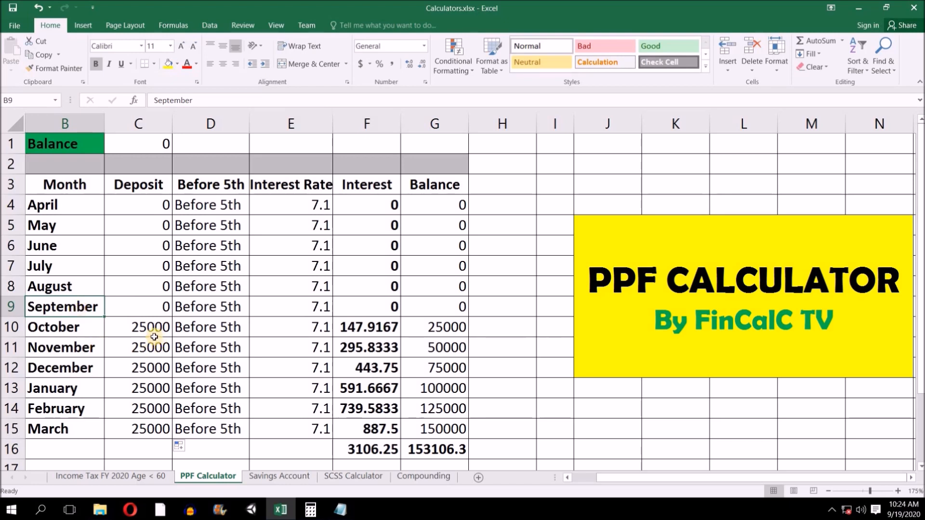
{"action": "left_click", "coordinate": [142, 327]}
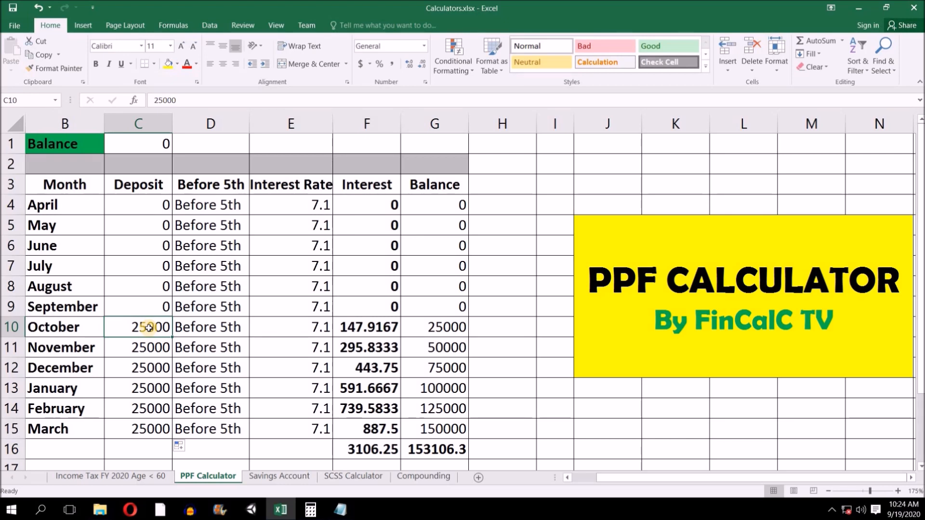
{"action": "left_click_drag", "start_coordinate": [371, 327], "coordinate": [376, 425]}
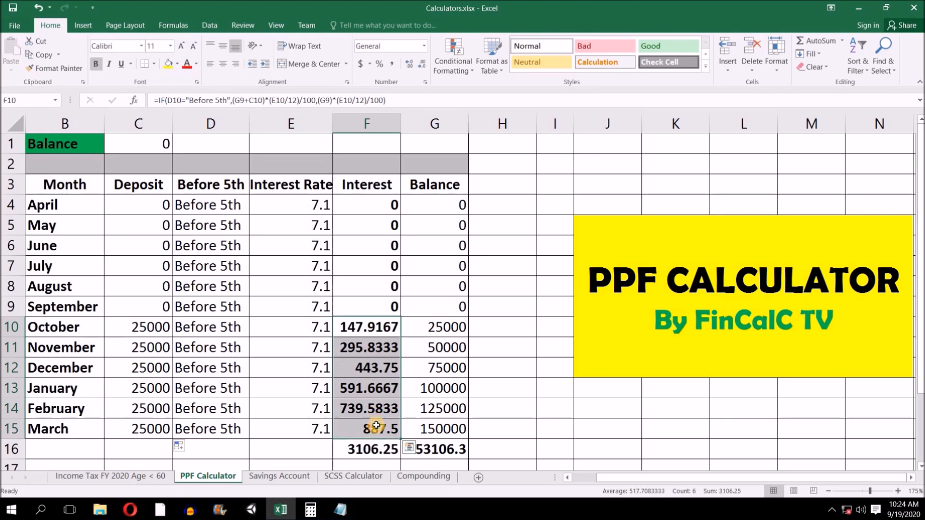
{"action": "left_click_drag", "start_coordinate": [156, 327], "coordinate": [160, 423]}
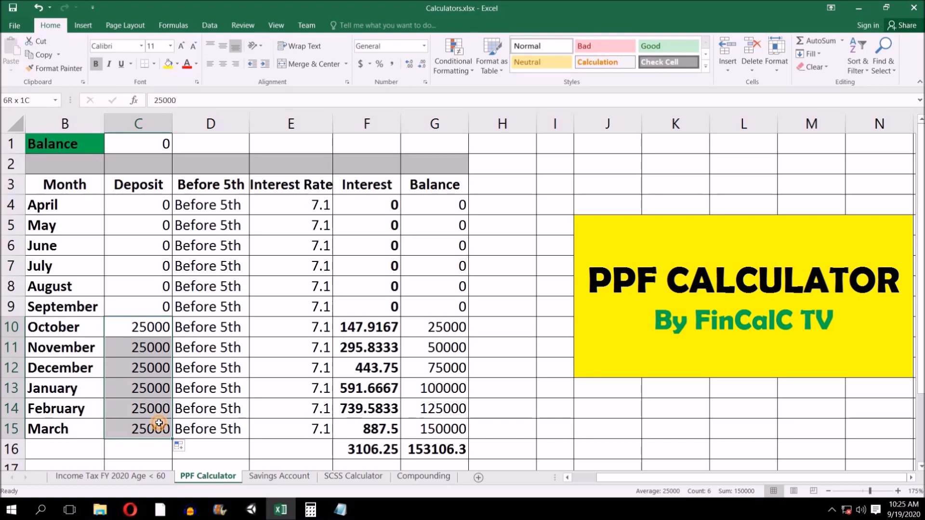
{"action": "left_click_drag", "start_coordinate": [159, 423], "coordinate": [159, 423]}
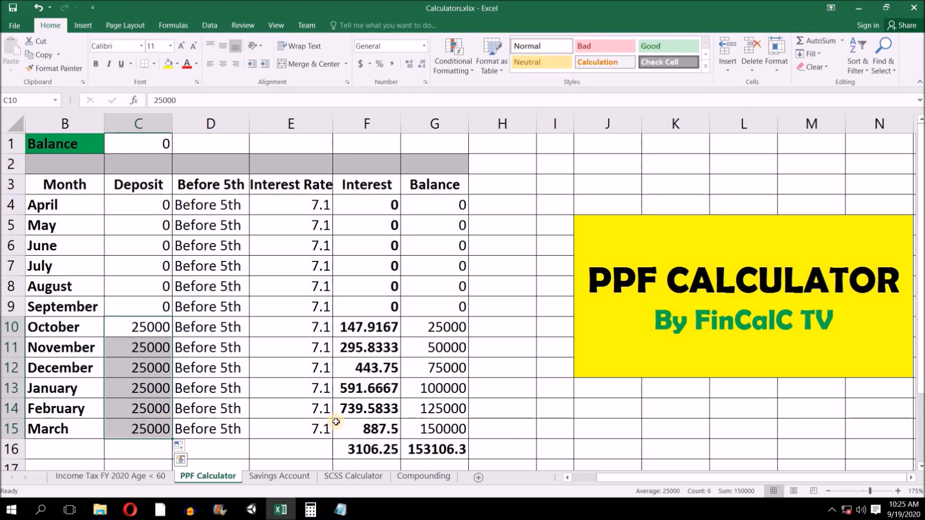
{"action": "left_click_drag", "start_coordinate": [388, 425], "coordinate": [378, 352]}
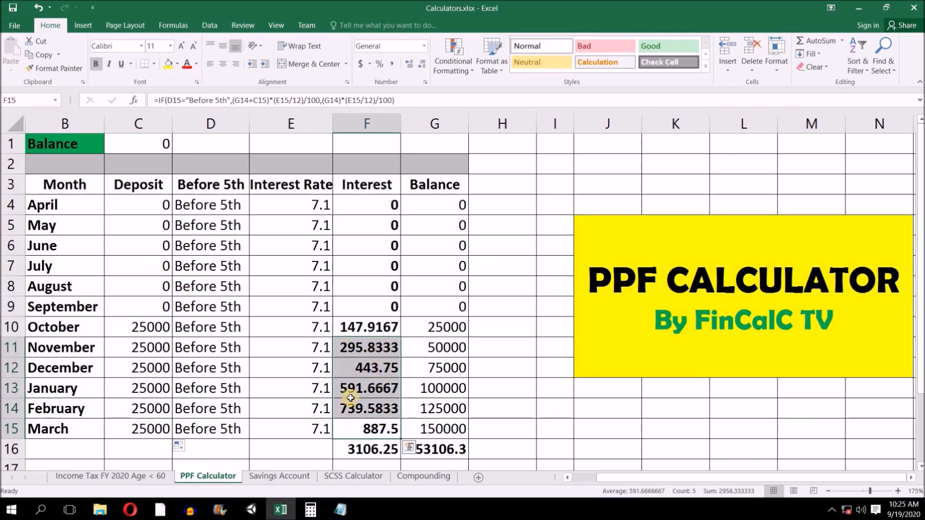
{"action": "left_click", "coordinate": [430, 448]}
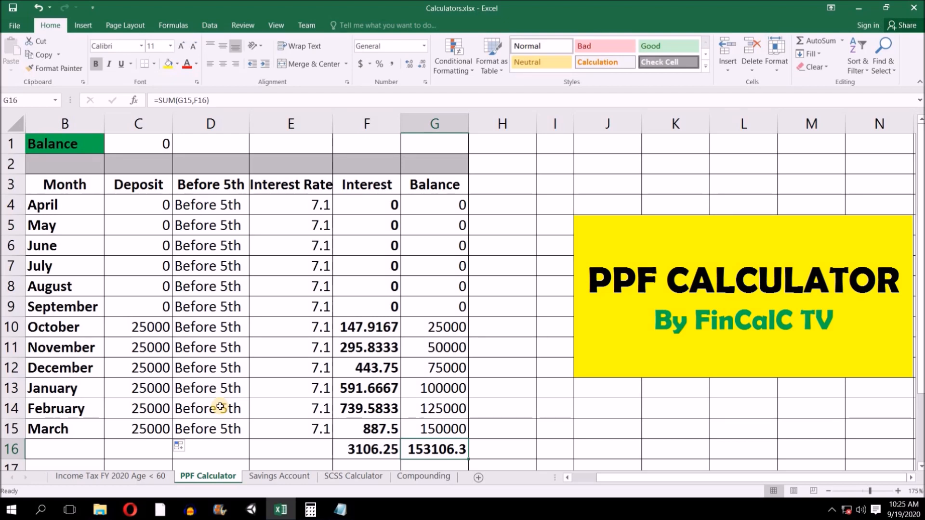
Fill the September zero deposit down through March and set the April deposit in C4 to 150000.
{"action": "left_click", "coordinate": [154, 307]}
{"action": "left_click_drag", "start_coordinate": [171, 316], "coordinate": [174, 437]}
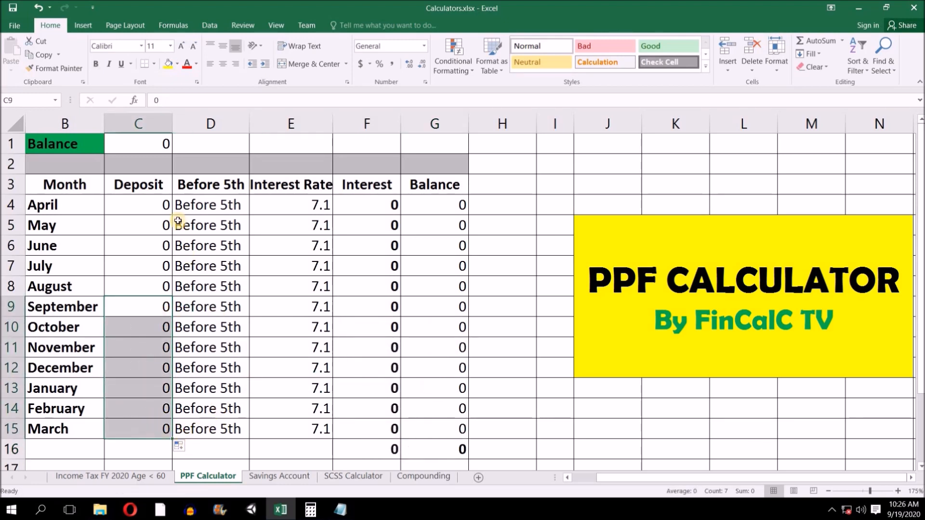
{"action": "left_click", "coordinate": [158, 202]}
{"action": "type", "text": "150000"}
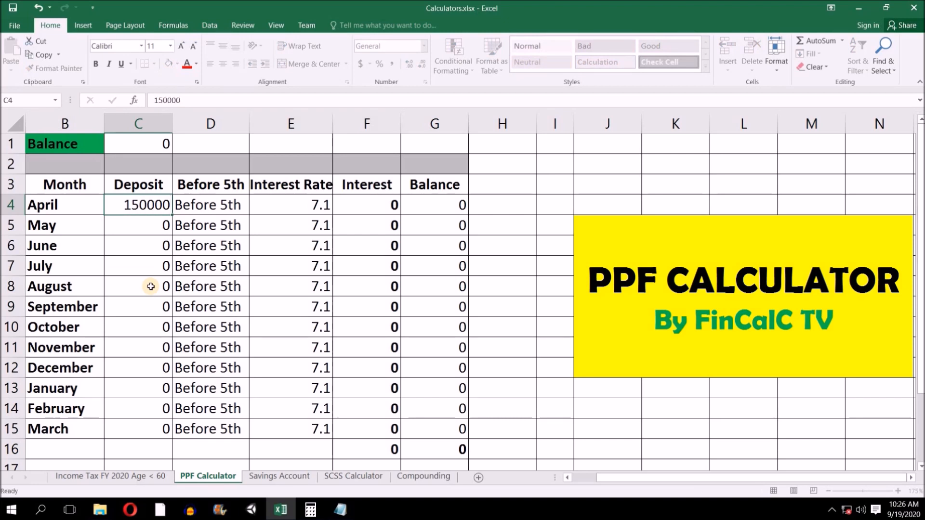
{"action": "key", "text": "Tab"}
Carry the closing balance from G16 into the opening balance in C1 as 160650.
{"action": "left_click", "coordinate": [441, 450]}
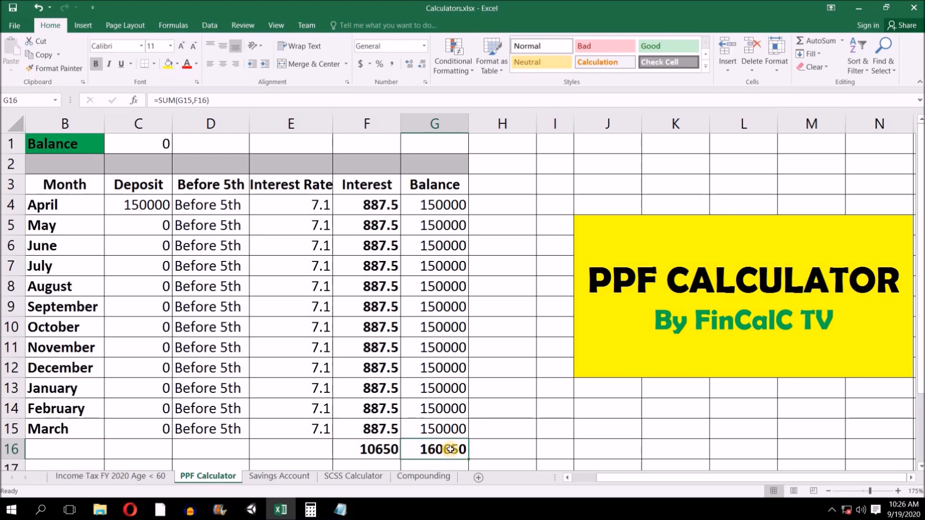
{"action": "left_click", "coordinate": [146, 141]}
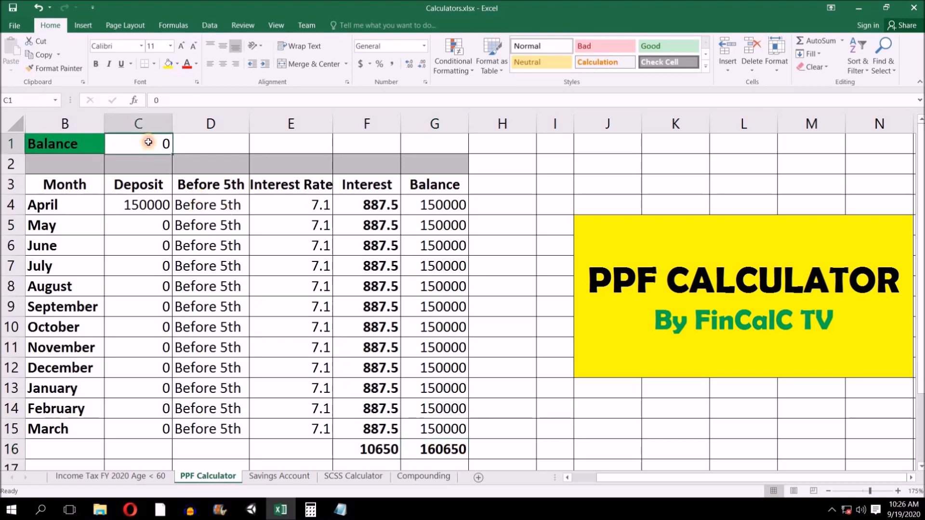
{"action": "type", "text": "160"}
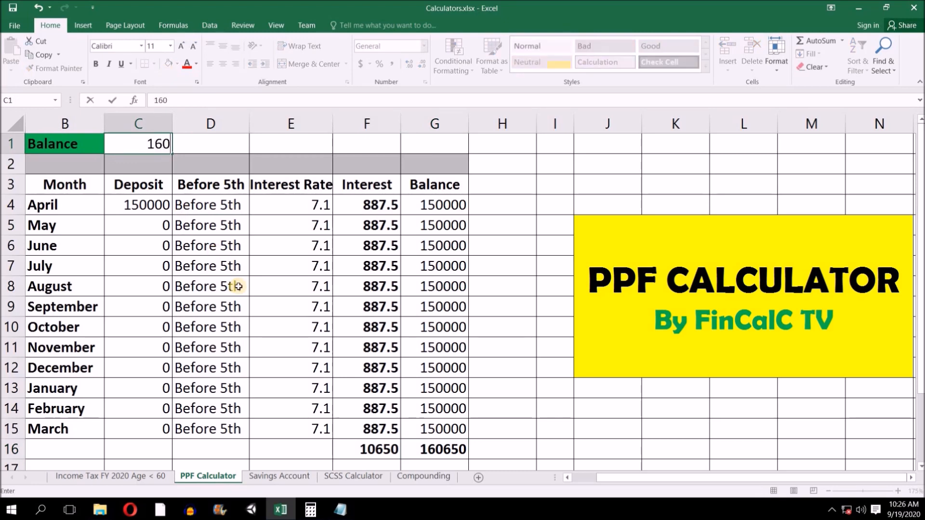
{"action": "type", "text": "650"}
{"action": "key", "text": "ctrl+Return"}
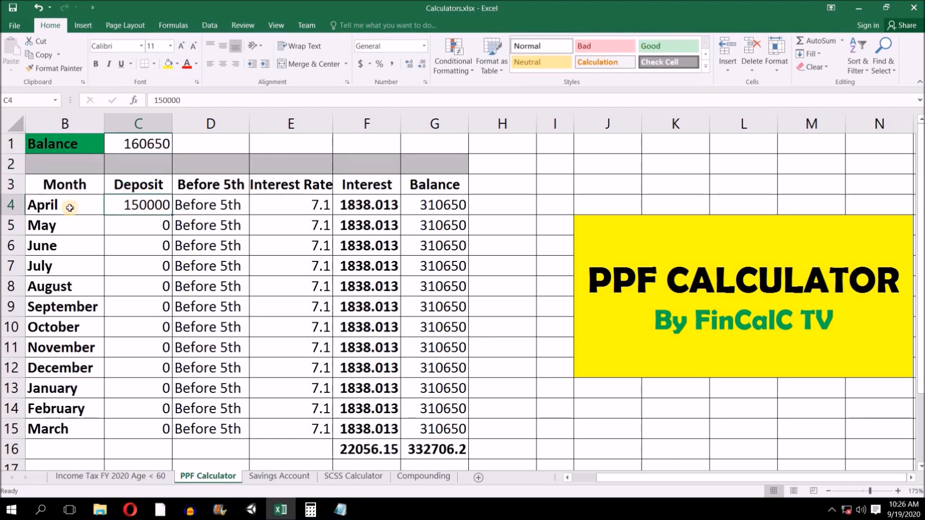
Review the April deposit and its timing, the April to March interest in column F, and the closing balance in G16.
{"action": "left_click", "coordinate": [70, 207]}
{"action": "left_click", "coordinate": [210, 206]}
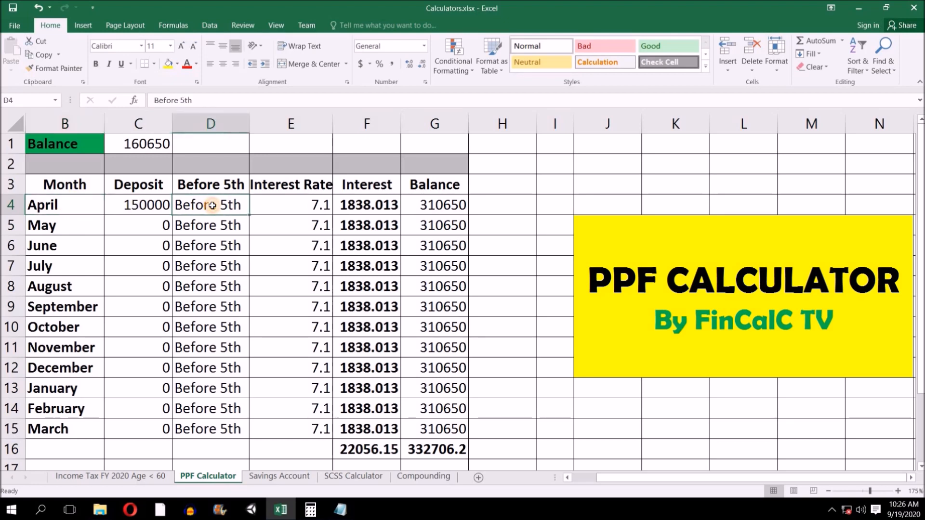
{"action": "left_click_drag", "start_coordinate": [366, 206], "coordinate": [375, 428]}
{"action": "left_click", "coordinate": [426, 451]}
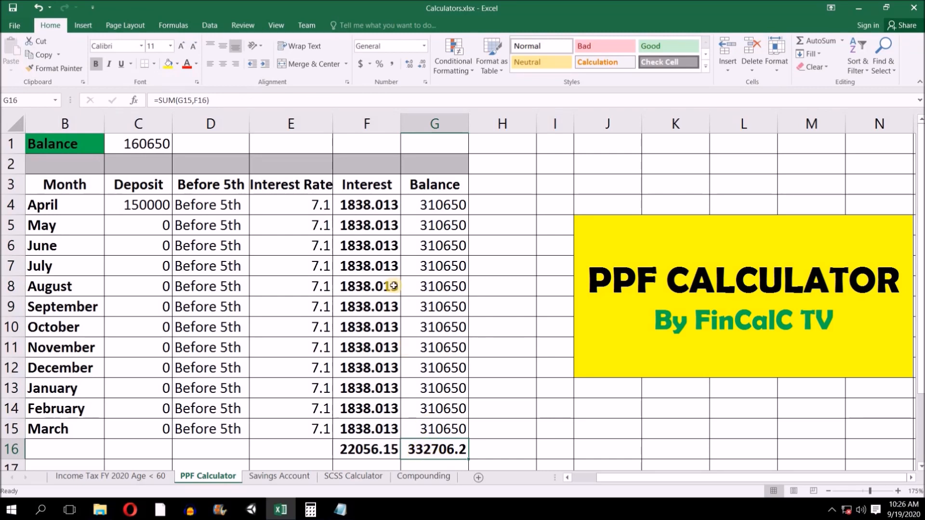
{"action": "mouse_move", "coordinate": [373, 205]}
{"action": "left_mouse_down"}
{"action": "mouse_move", "coordinate": [367, 320]}
{"action": "mouse_move", "coordinate": [360, 205]}
{"action": "left_mouse_up"}
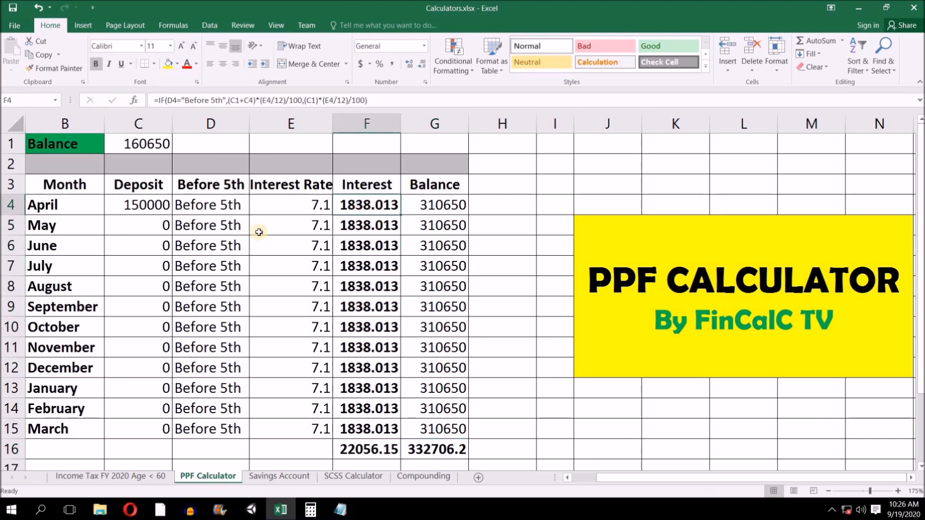
{"action": "left_click_drag", "start_coordinate": [359, 205], "coordinate": [365, 367]}
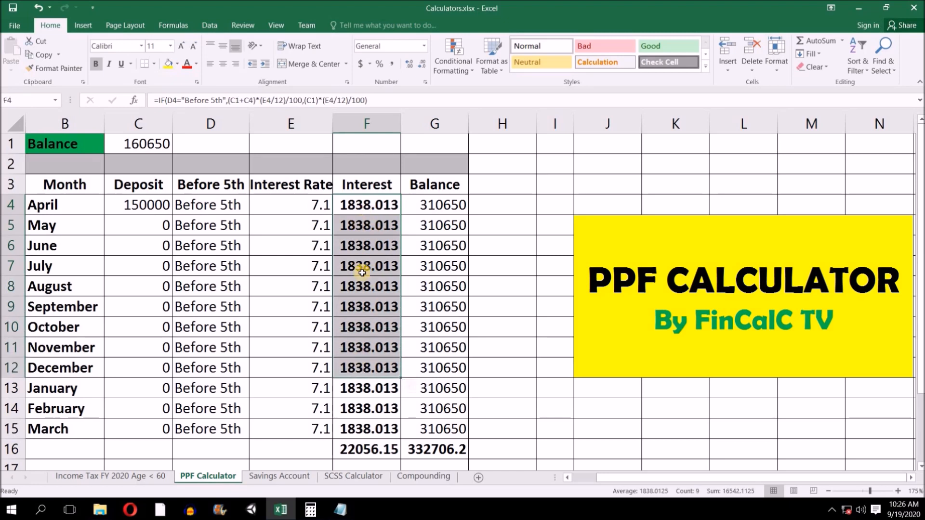
{"action": "left_click", "coordinate": [363, 207]}
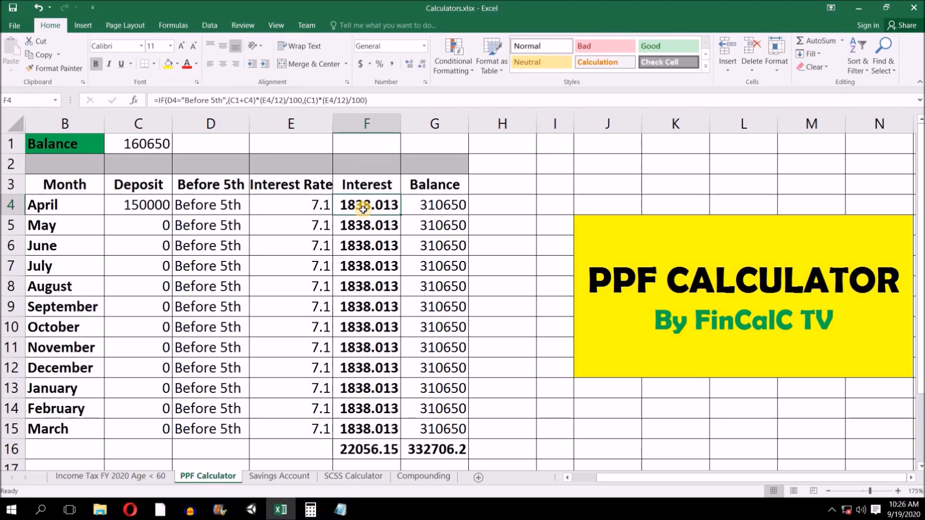
Set the opening balance in C1 to 332706 for another year with the same April lump sum.
{"action": "left_click", "coordinate": [147, 146]}
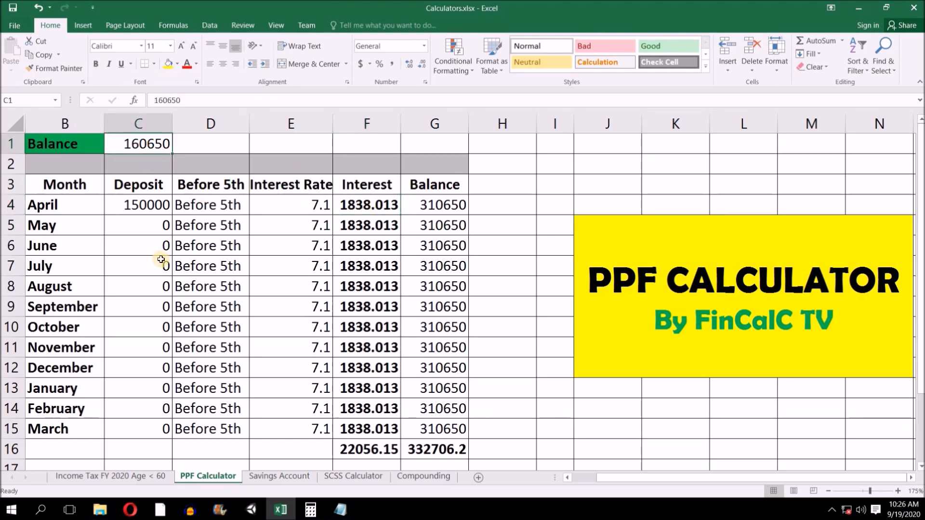
{"action": "type", "text": "332706"}
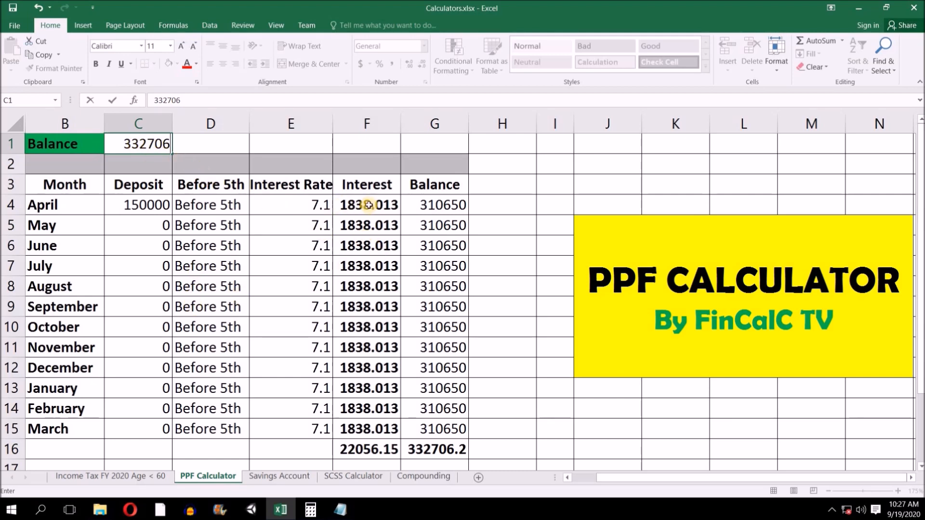
{"action": "key", "text": "Return"}
Examine the monthly interest in F4:F15 and the interest rates in E4:E15, considering the April–June and July–September quarters separately.
{"action": "left_click_drag", "start_coordinate": [360, 210], "coordinate": [369, 429]}
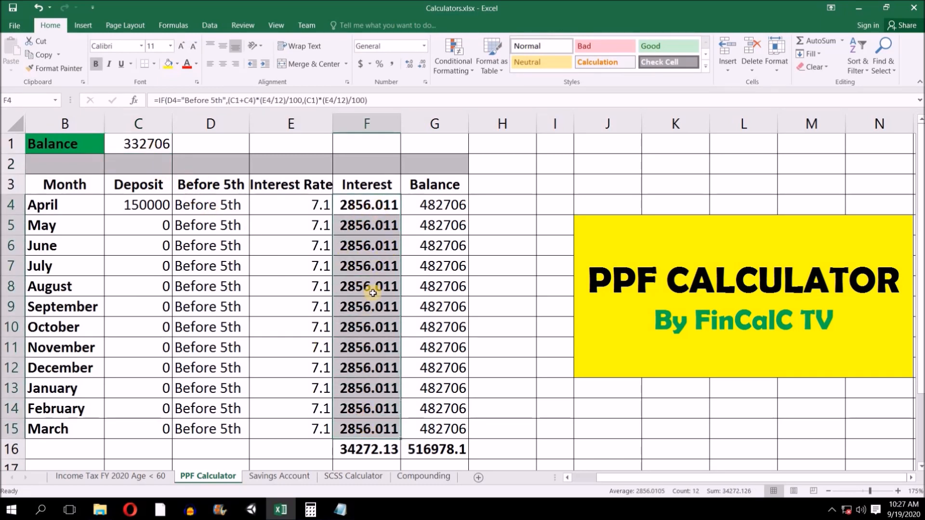
{"action": "left_click", "coordinate": [376, 325]}
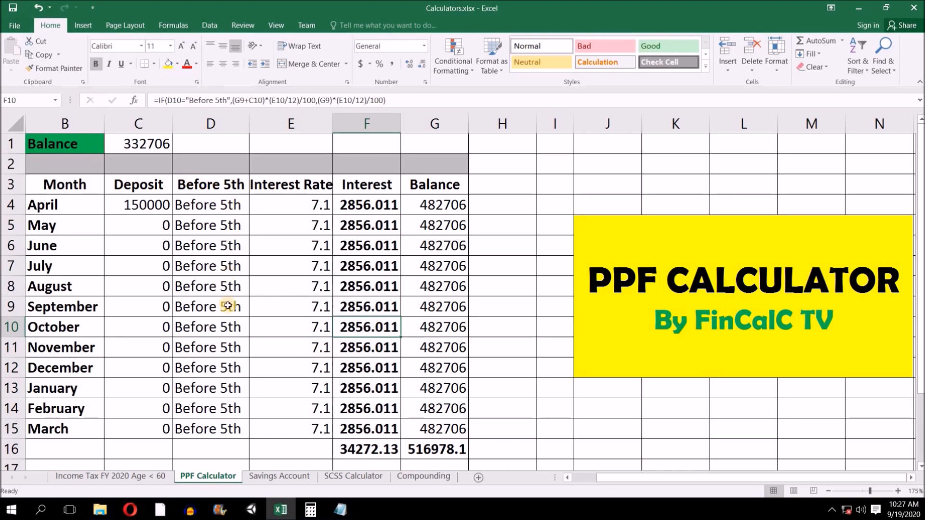
{"action": "left_click_drag", "start_coordinate": [362, 207], "coordinate": [368, 427]}
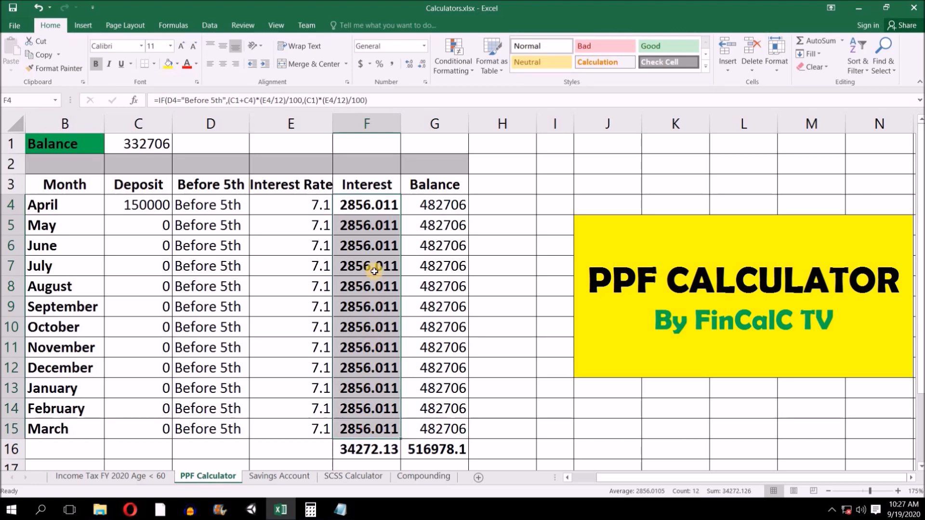
{"action": "left_click", "coordinate": [147, 208]}
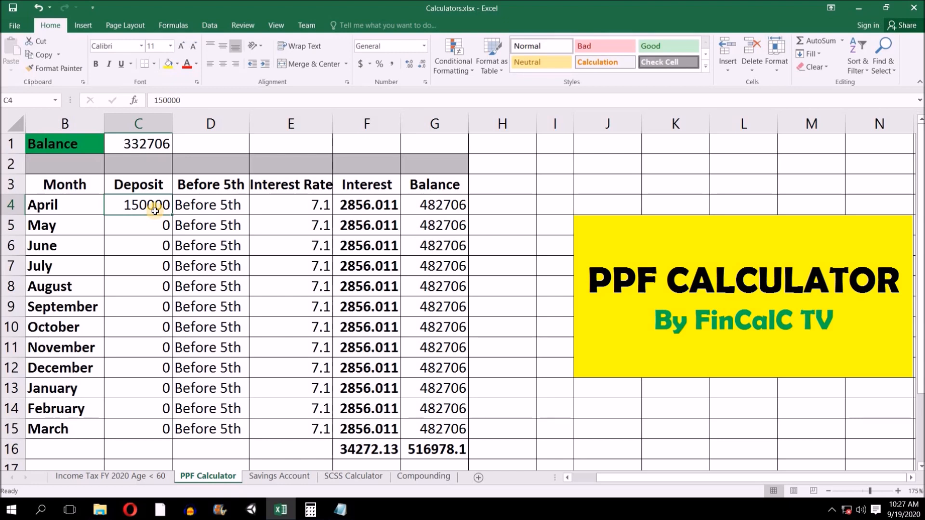
{"action": "left_click_drag", "start_coordinate": [309, 205], "coordinate": [307, 431]}
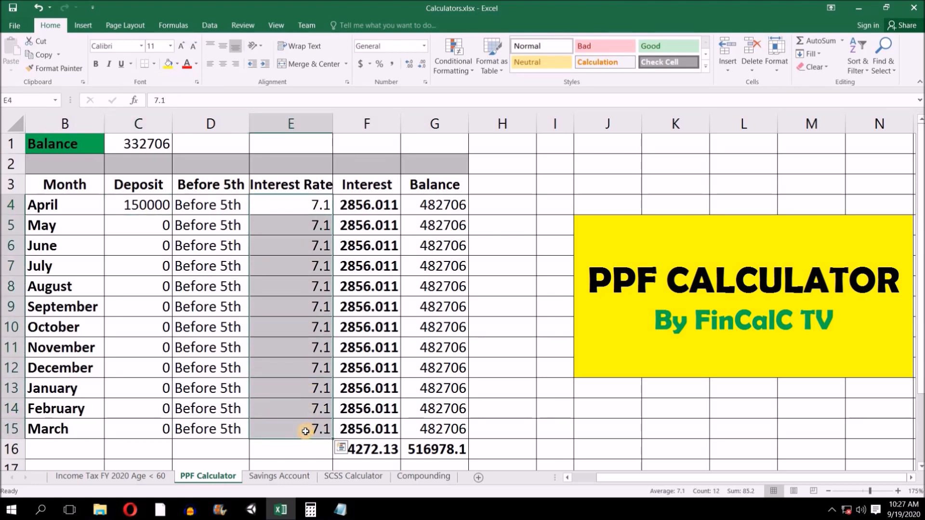
{"action": "left_click", "coordinate": [299, 205]}
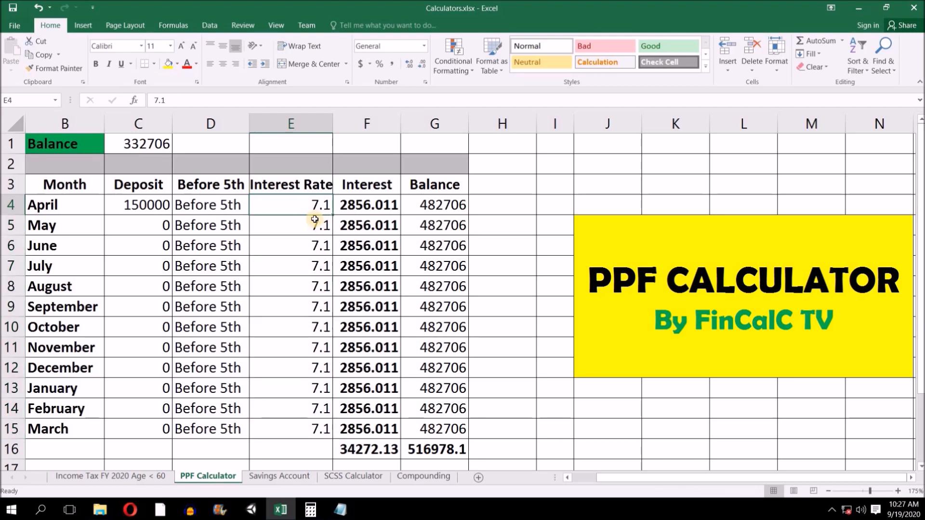
{"action": "left_click_drag", "start_coordinate": [308, 208], "coordinate": [308, 246]}
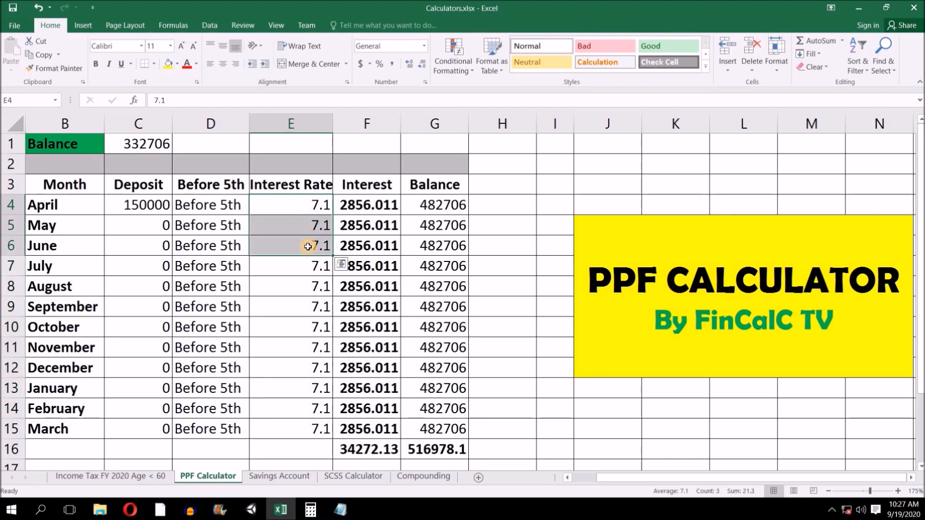
{"action": "left_click_drag", "start_coordinate": [313, 266], "coordinate": [312, 306]}
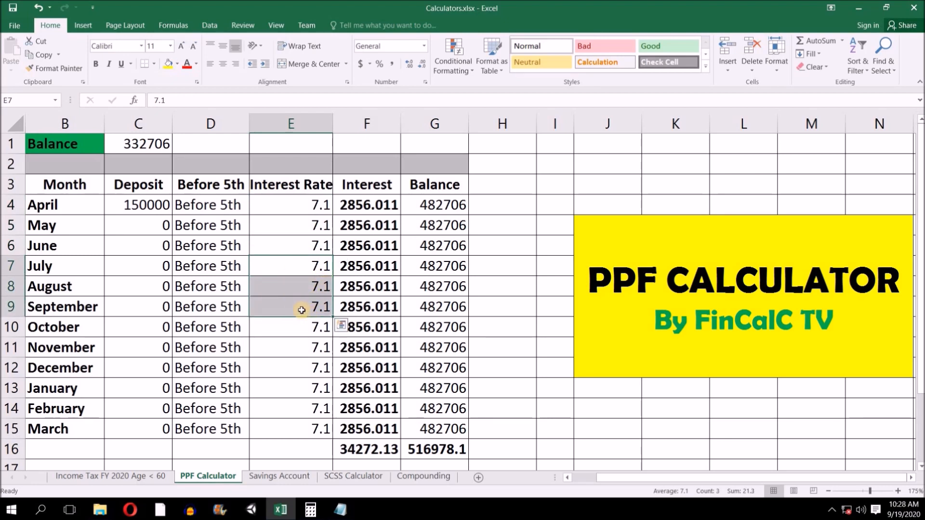
{"action": "left_click", "coordinate": [309, 287]}
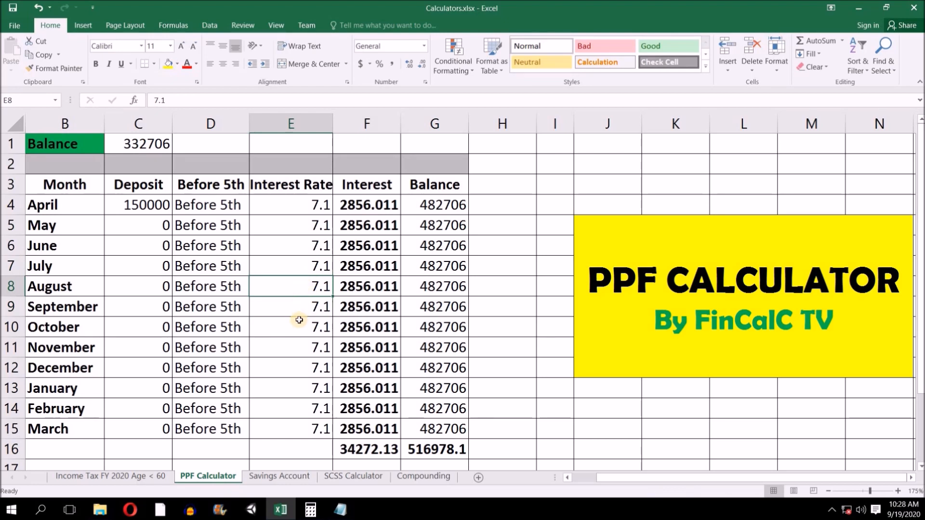
{"action": "left_click_drag", "start_coordinate": [367, 267], "coordinate": [367, 308]}
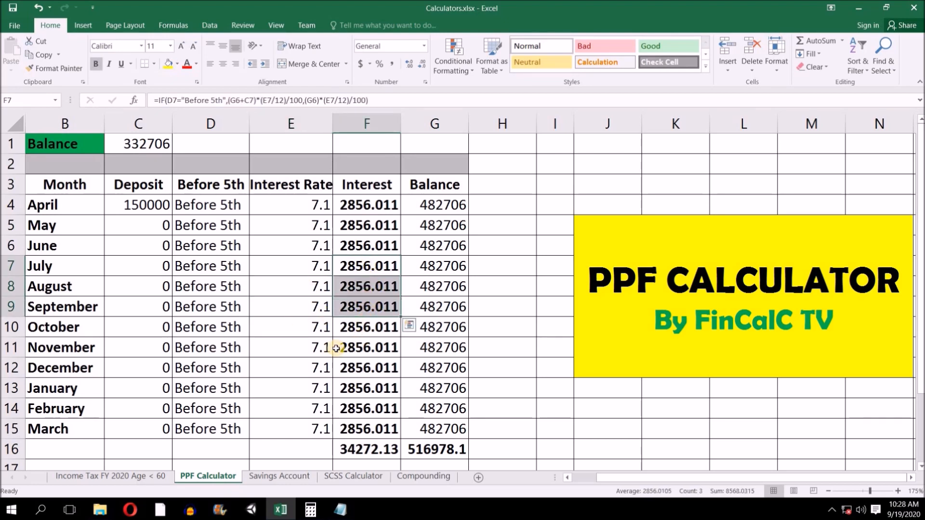
Set the July interest rate to 6.5 and fill it down through September.
{"action": "left_click", "coordinate": [305, 268]}
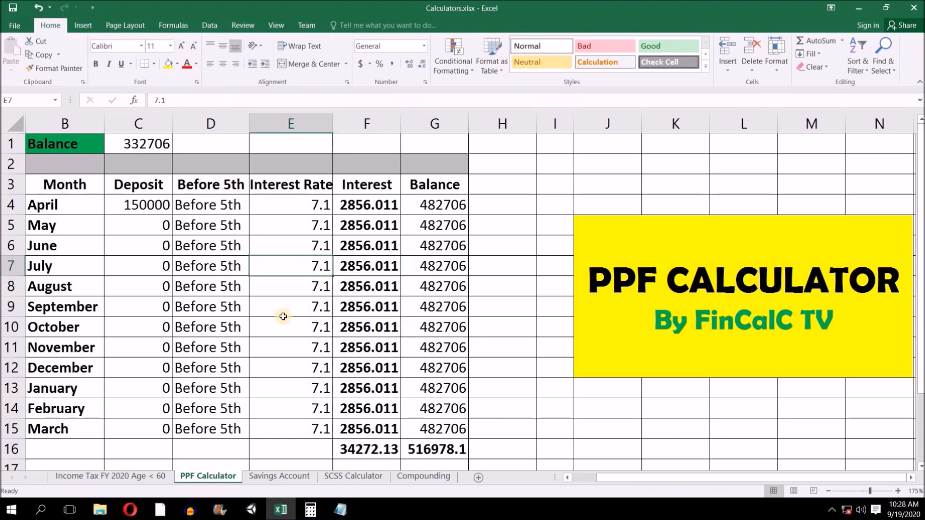
{"action": "type", "text": "6.5"}
{"action": "key", "text": "Return"}
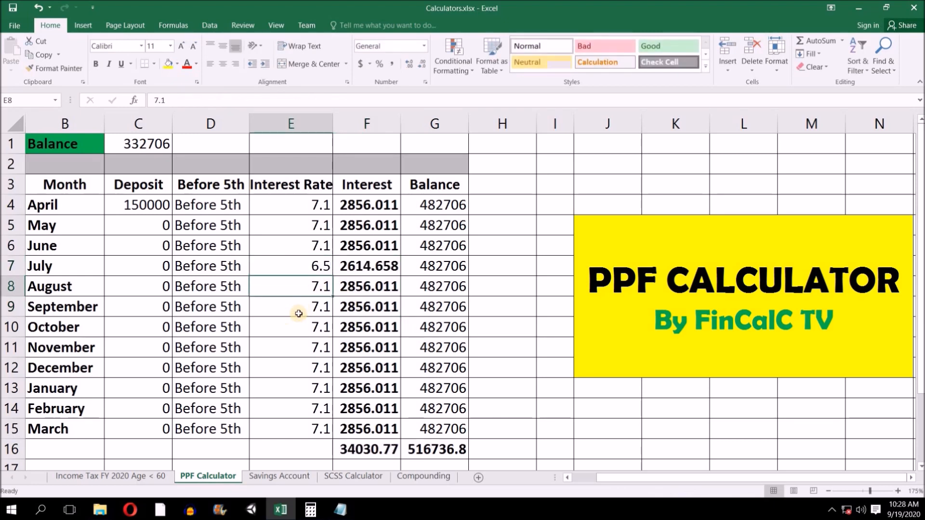
{"action": "left_click", "coordinate": [329, 273]}
{"action": "left_click_drag", "start_coordinate": [332, 276], "coordinate": [331, 309]}
Compare the July to September interest with the June rate and interest, and review the whole table B3:G16.
{"action": "left_click_drag", "start_coordinate": [359, 266], "coordinate": [363, 305]}
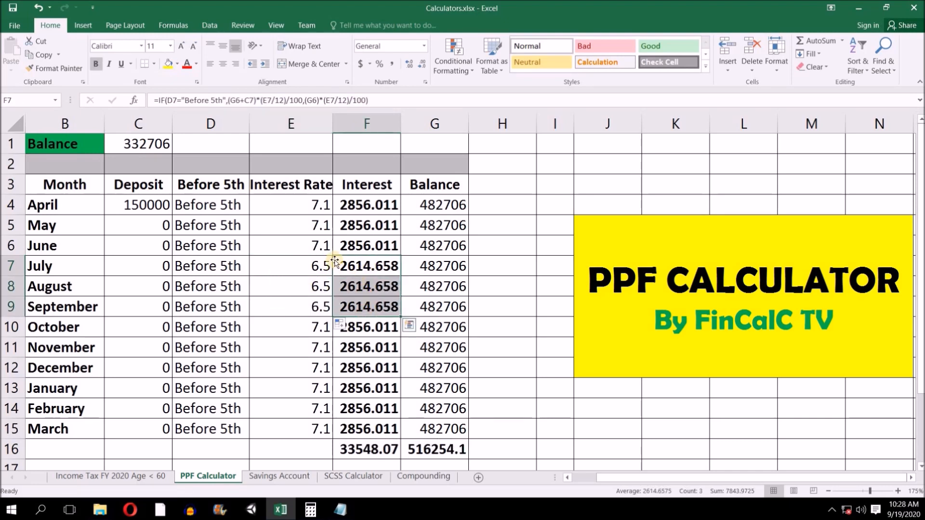
{"action": "left_click", "coordinate": [321, 253]}
{"action": "left_click", "coordinate": [350, 249]}
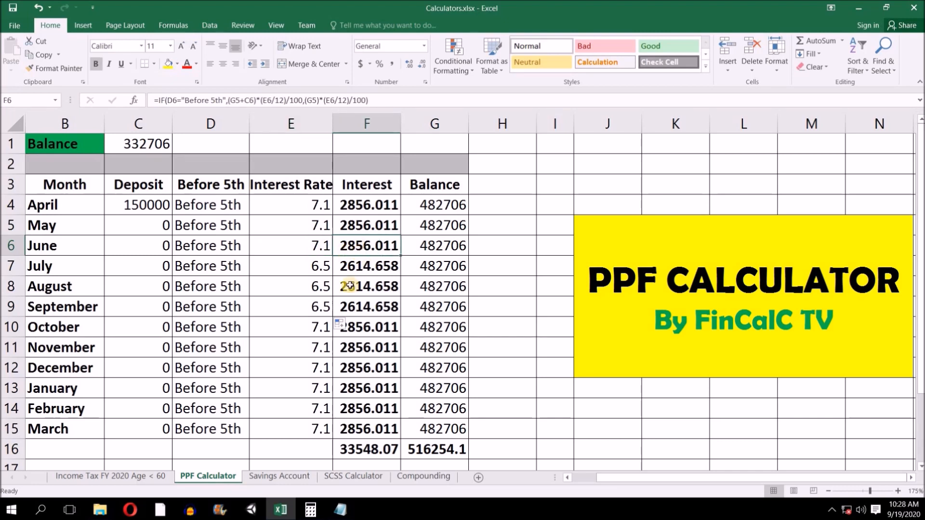
{"action": "left_click", "coordinate": [325, 273]}
{"action": "left_click", "coordinate": [355, 268]}
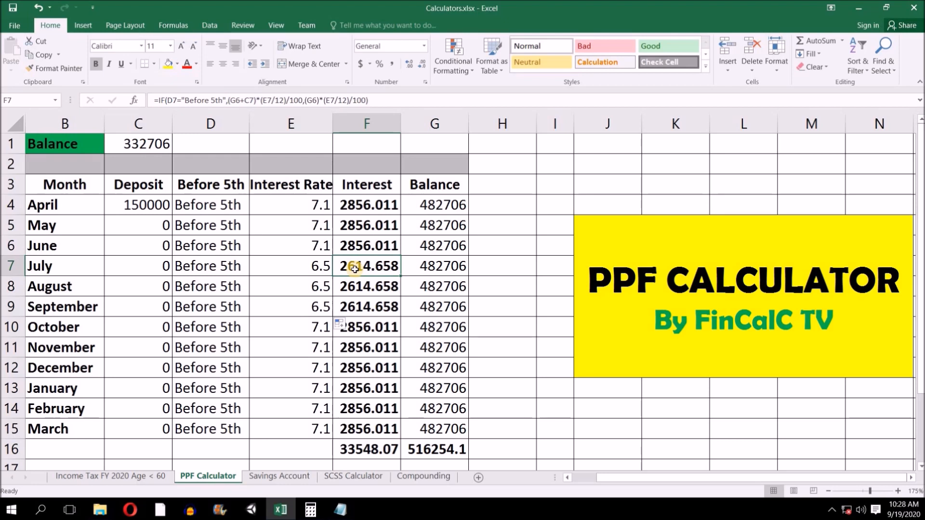
{"action": "left_click_drag", "start_coordinate": [57, 189], "coordinate": [439, 451]}
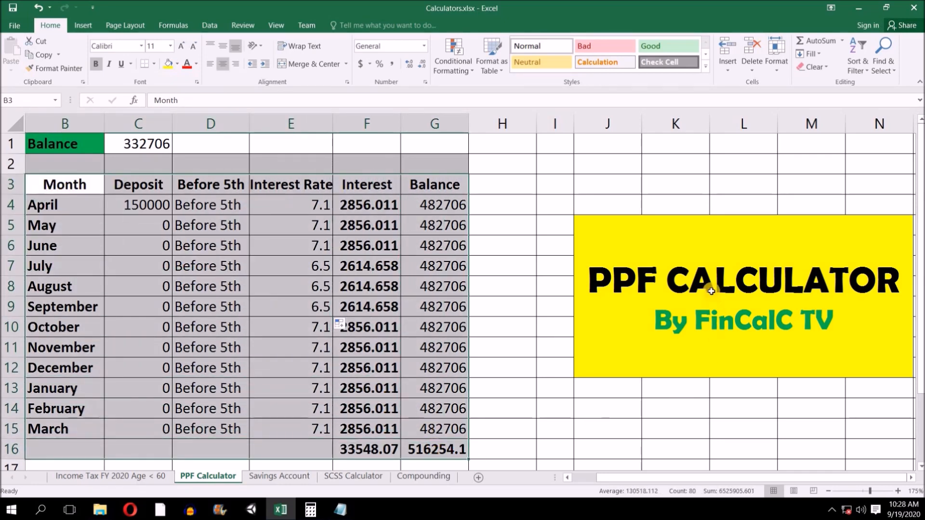